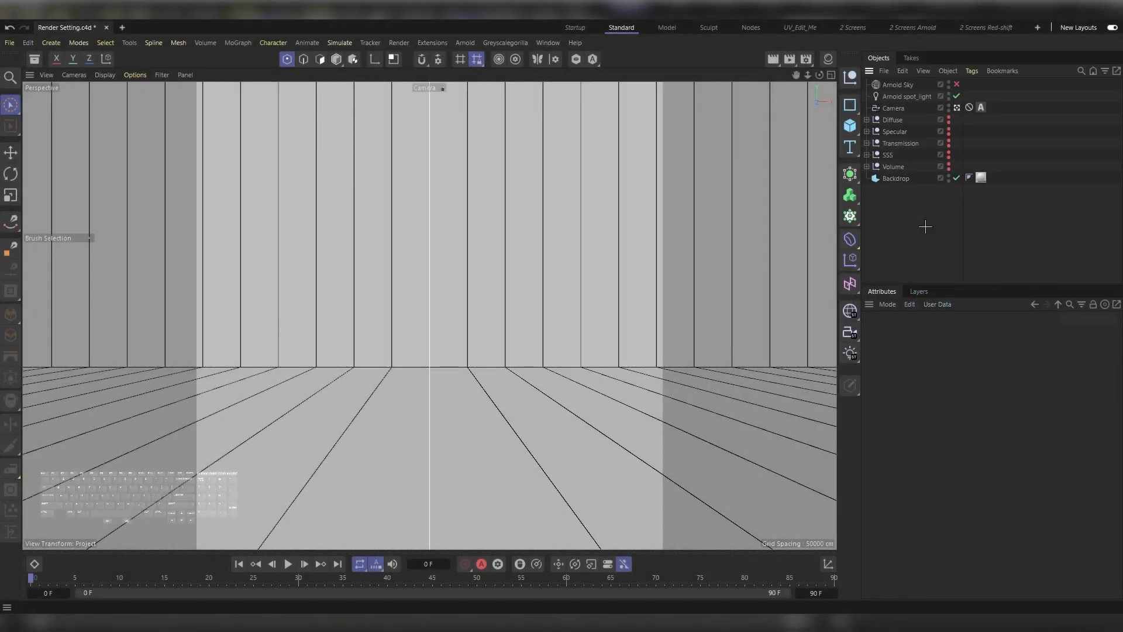
# Open the Arnold IPR window, dock it beside the perspective viewport and widen its pane slightly.
pyautogui.click(899, 181)
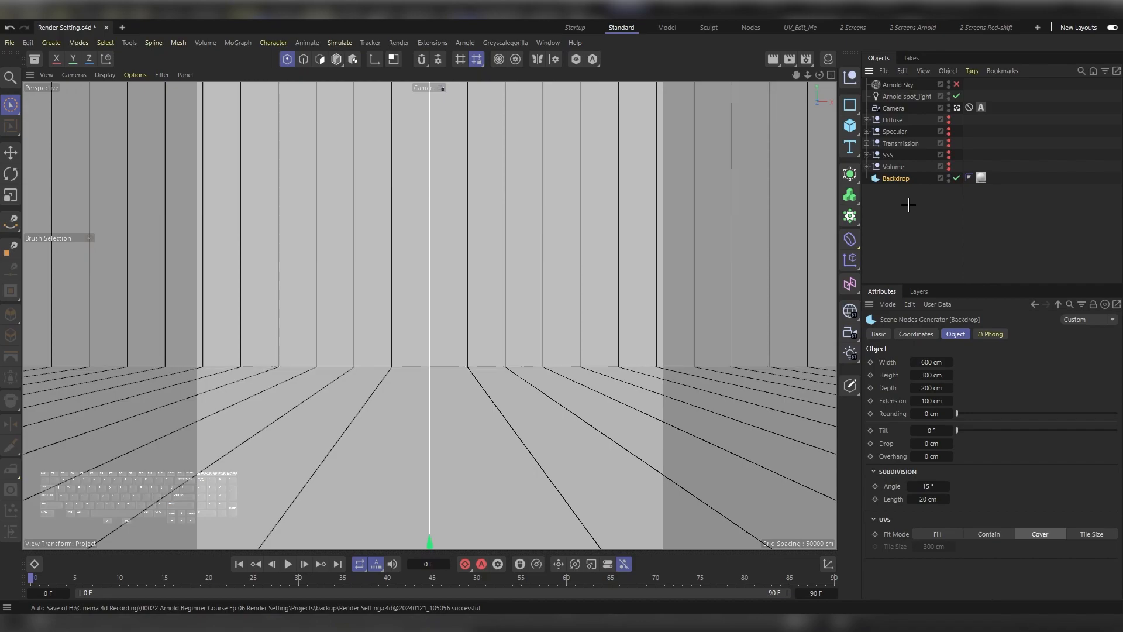
pyautogui.click(465, 43)
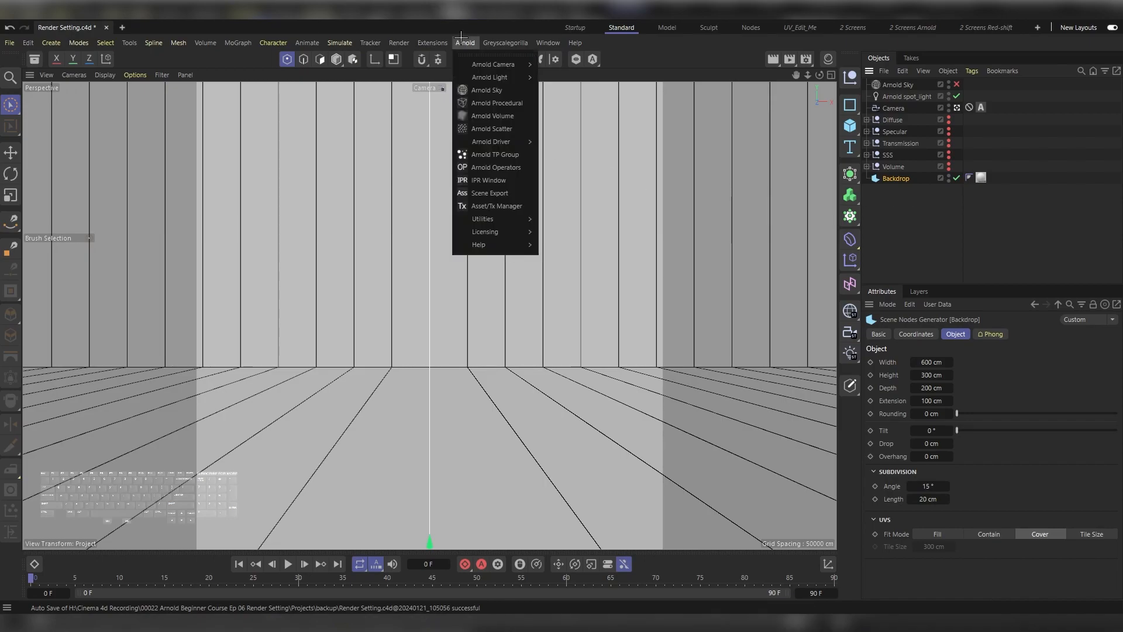
pyautogui.click(504, 179)
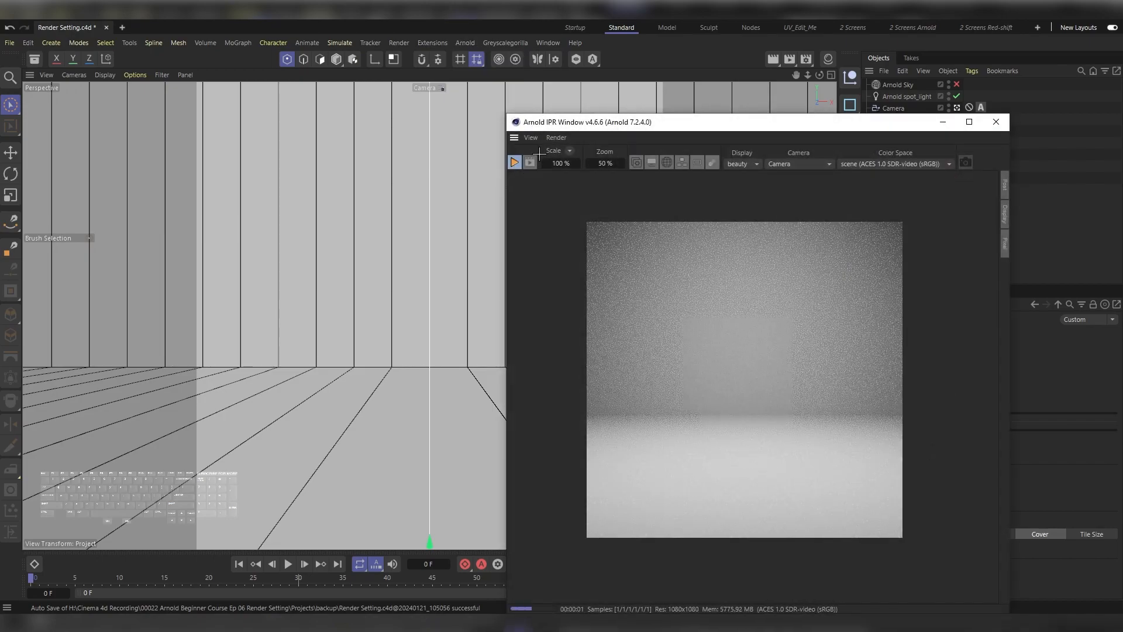
pyautogui.moveTo(513, 143); pyautogui.dragTo(814, 95)
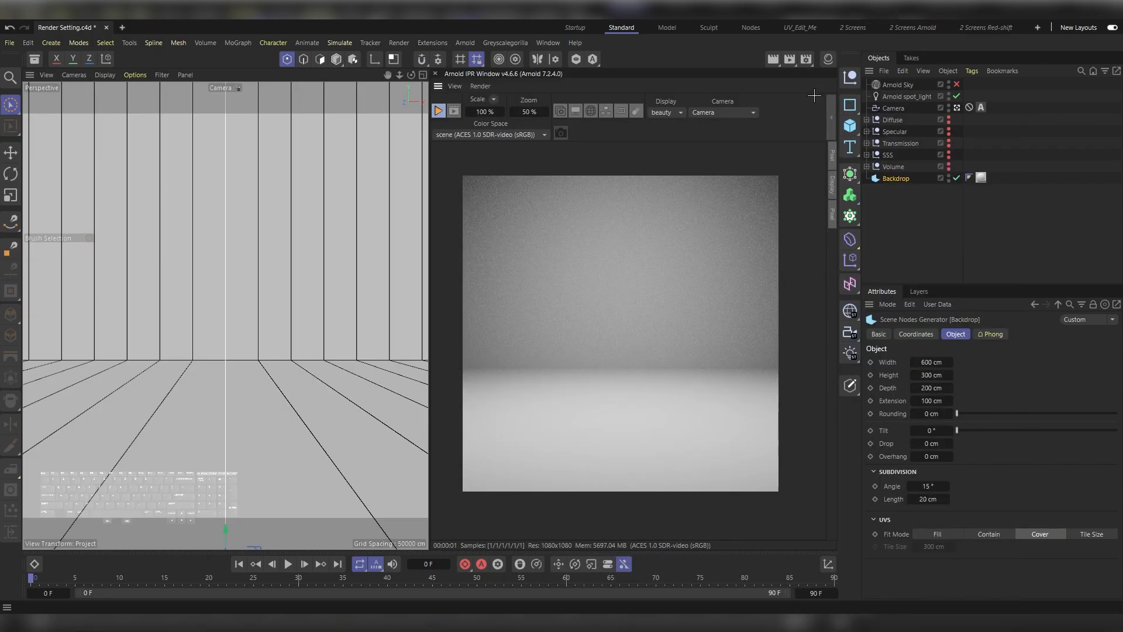
pyautogui.moveTo(432, 272); pyautogui.dragTo(412, 269)
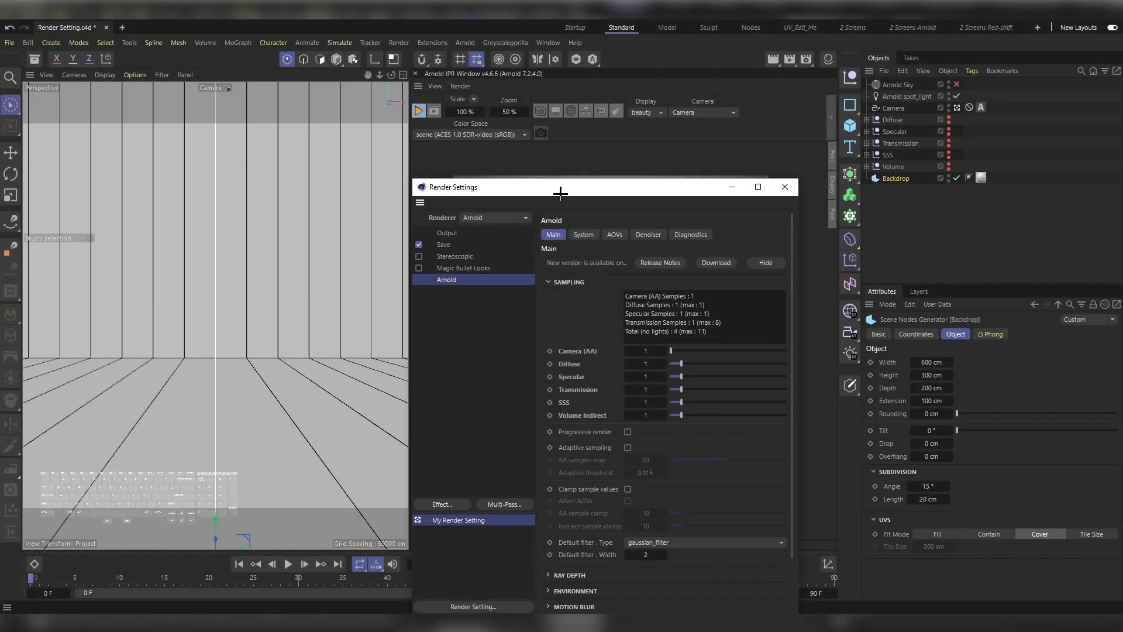
# Review the Arnold sampling parameters in the render settings, then minimize that window.
pyautogui.moveTo(556, 193); pyautogui.dragTo(451, 89)
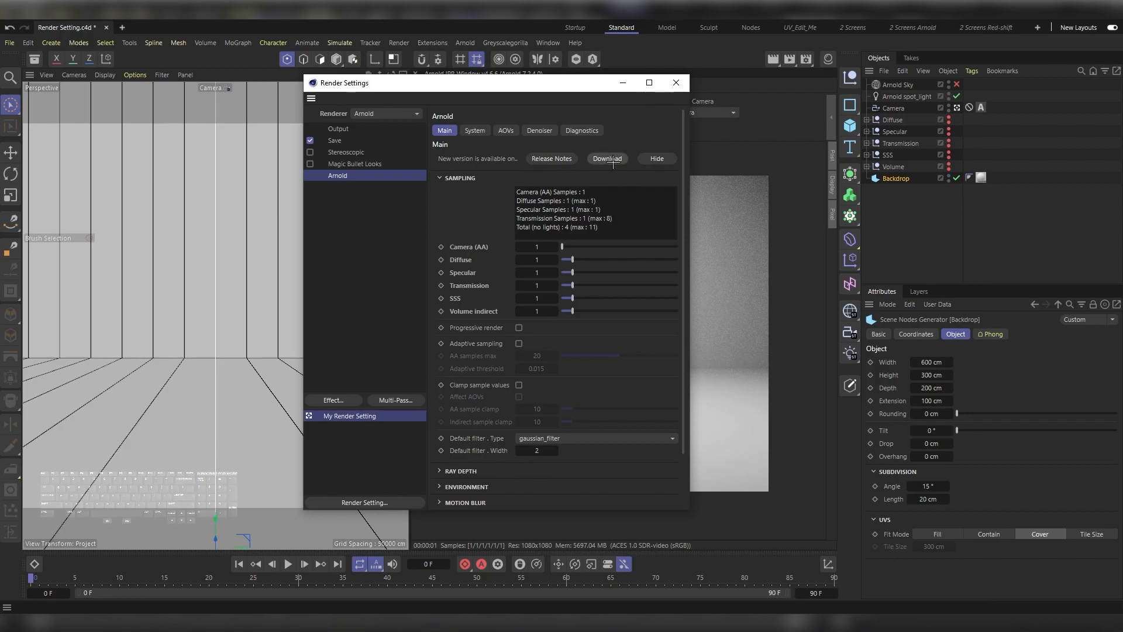
pyautogui.click(619, 82)
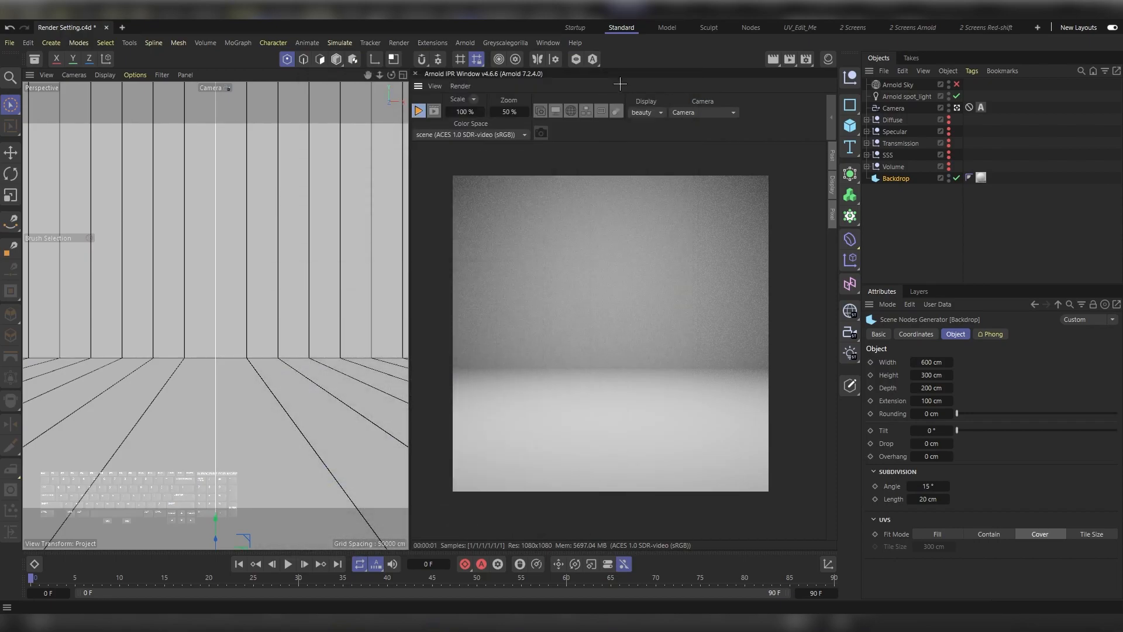
# Make the Diffuse group visible and display the diffuse_direct AOV in the IPR view.
pyautogui.click(948, 117)
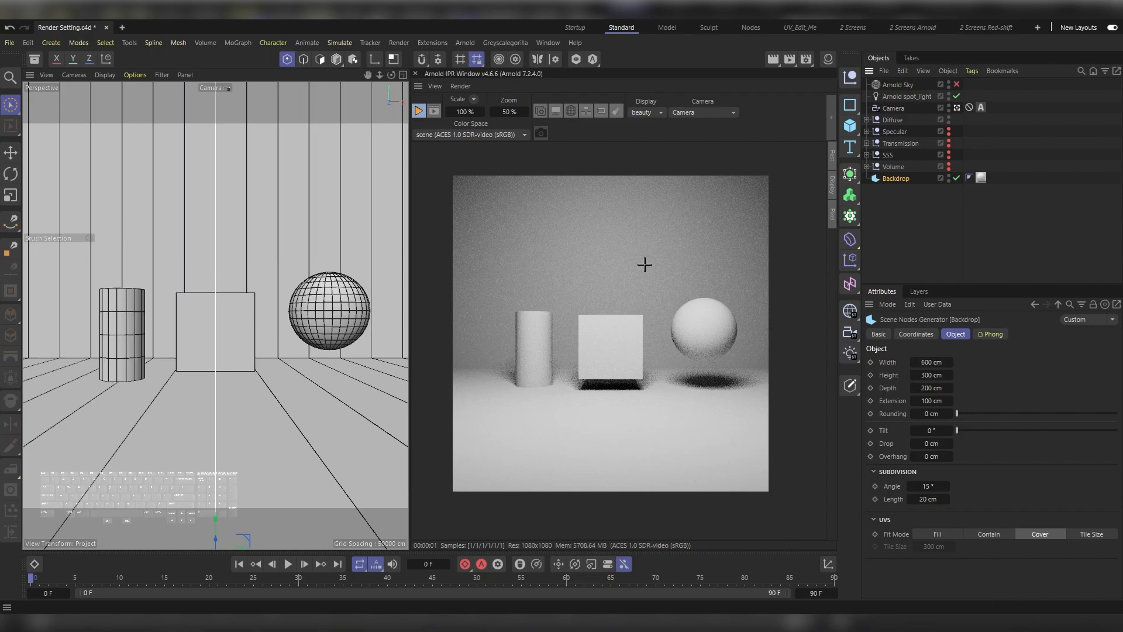
pyautogui.click(650, 112)
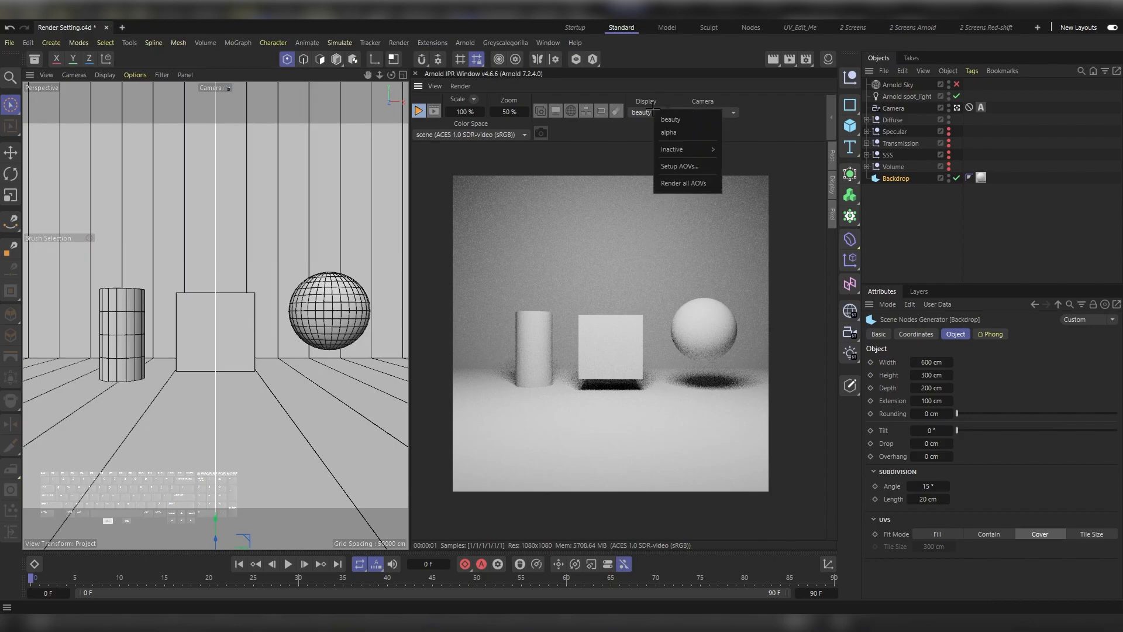
pyautogui.moveTo(676, 146)
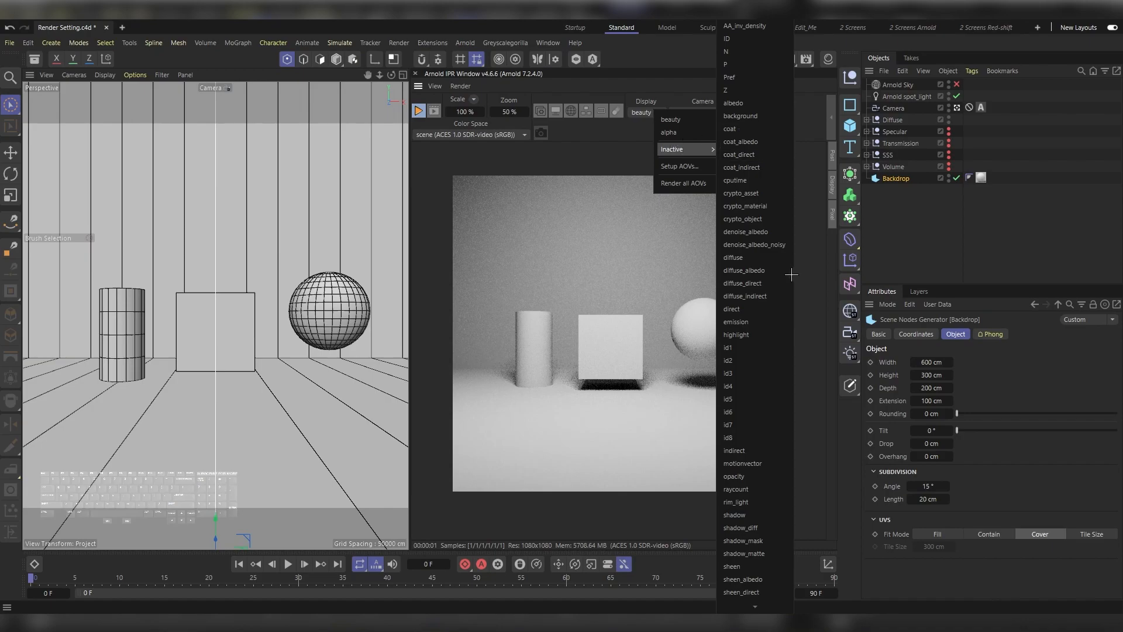
pyautogui.click(773, 283)
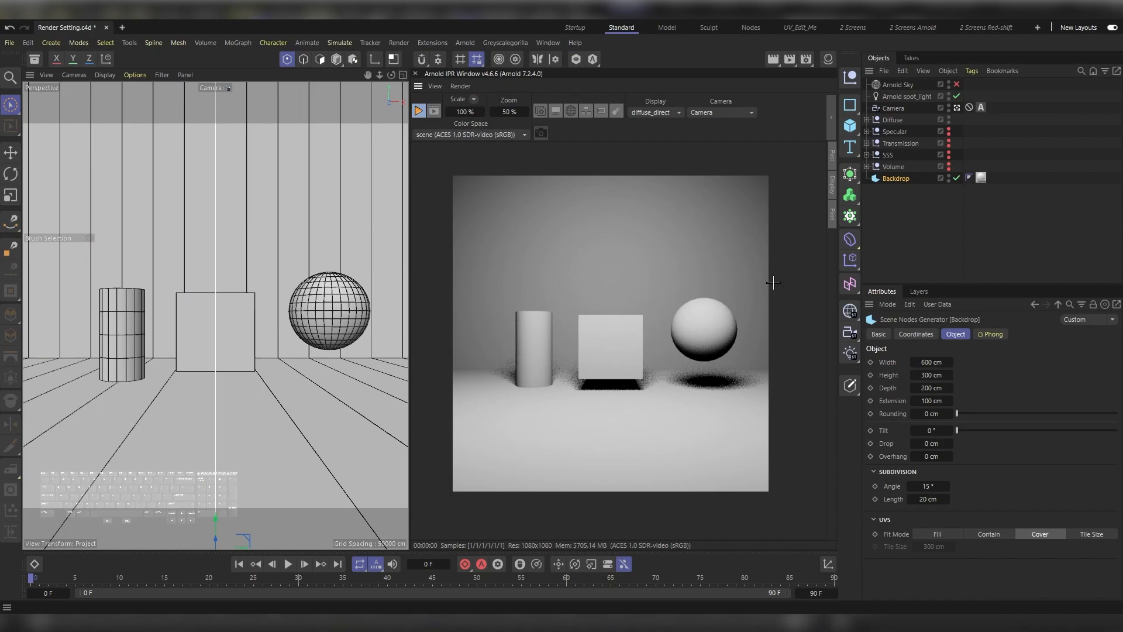
# Set the Arnold spot light's samples to 10.
pyautogui.click(906, 97)
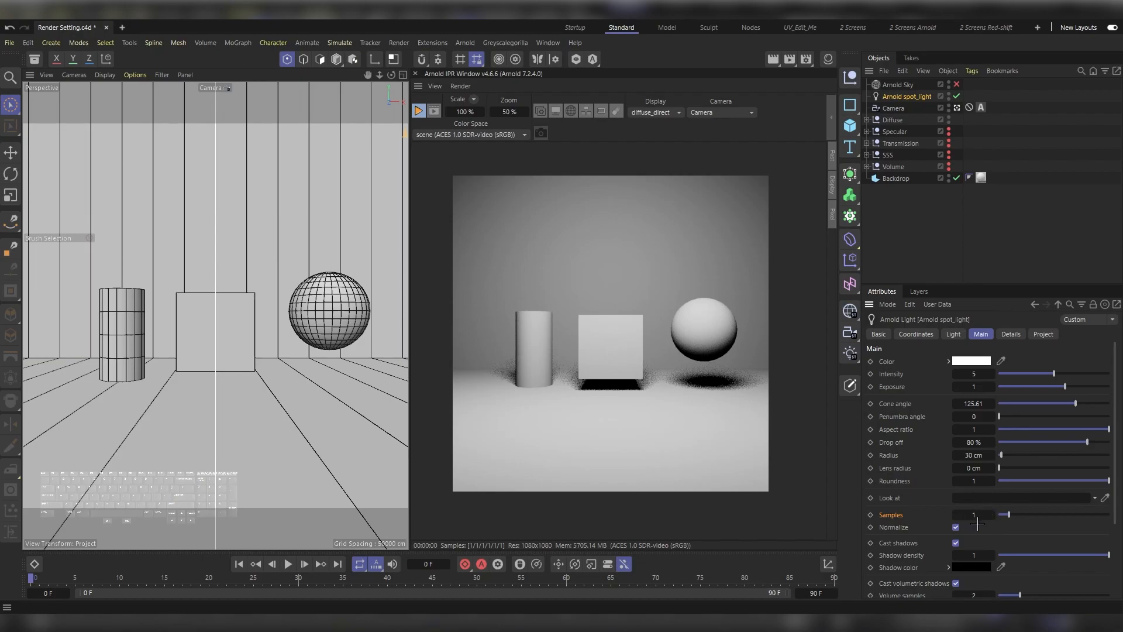
pyautogui.doubleClick(974, 515)
pyautogui.write('10')
pyautogui.press('Return')
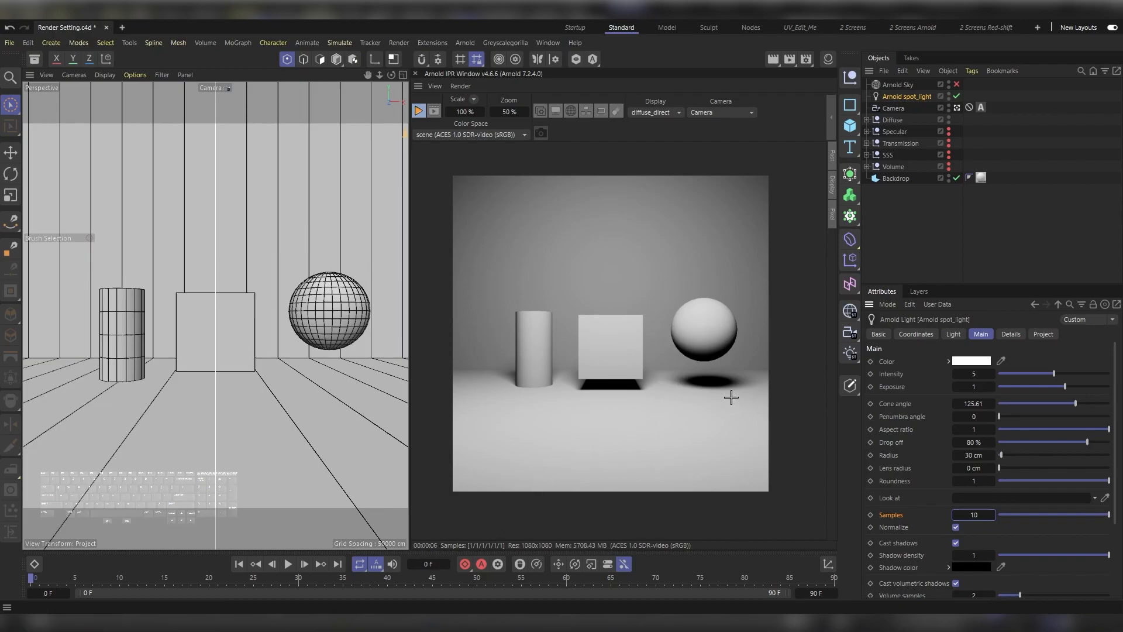
pyautogui.click(719, 383)
# Display the diffuse_indirect AOV in the IPR view.
pyautogui.click(657, 113)
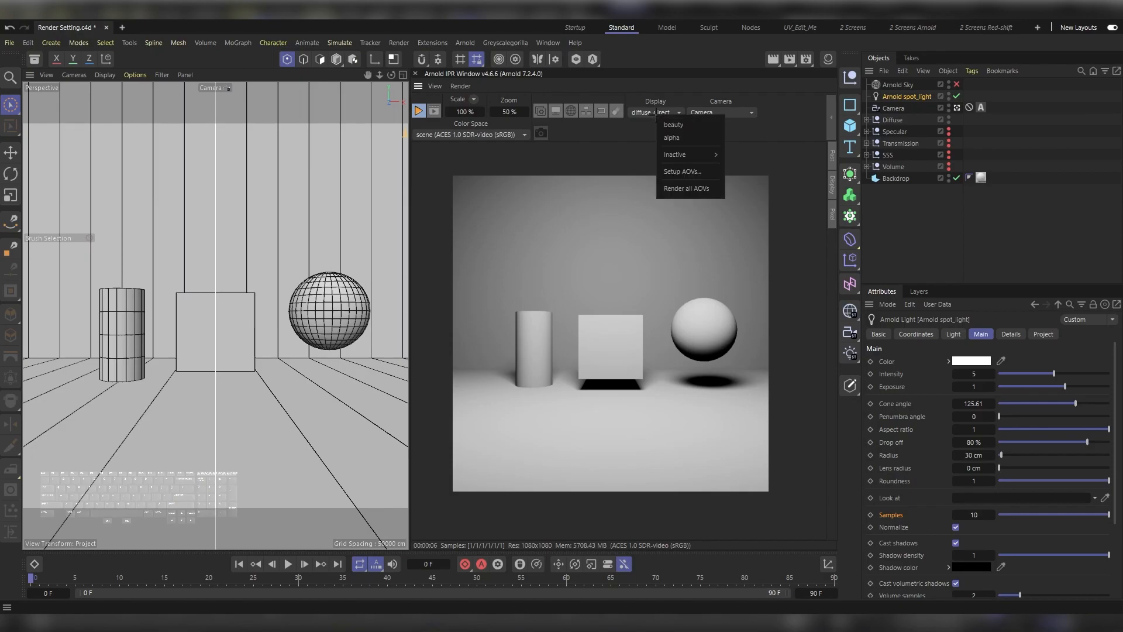
pyautogui.moveTo(672, 155)
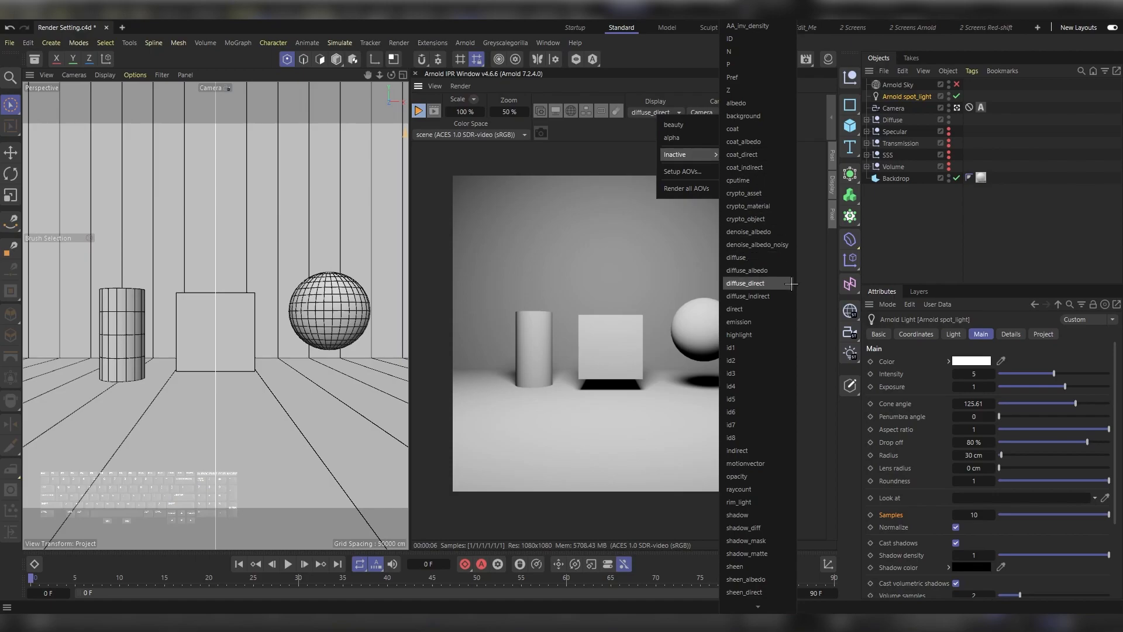
pyautogui.click(779, 298)
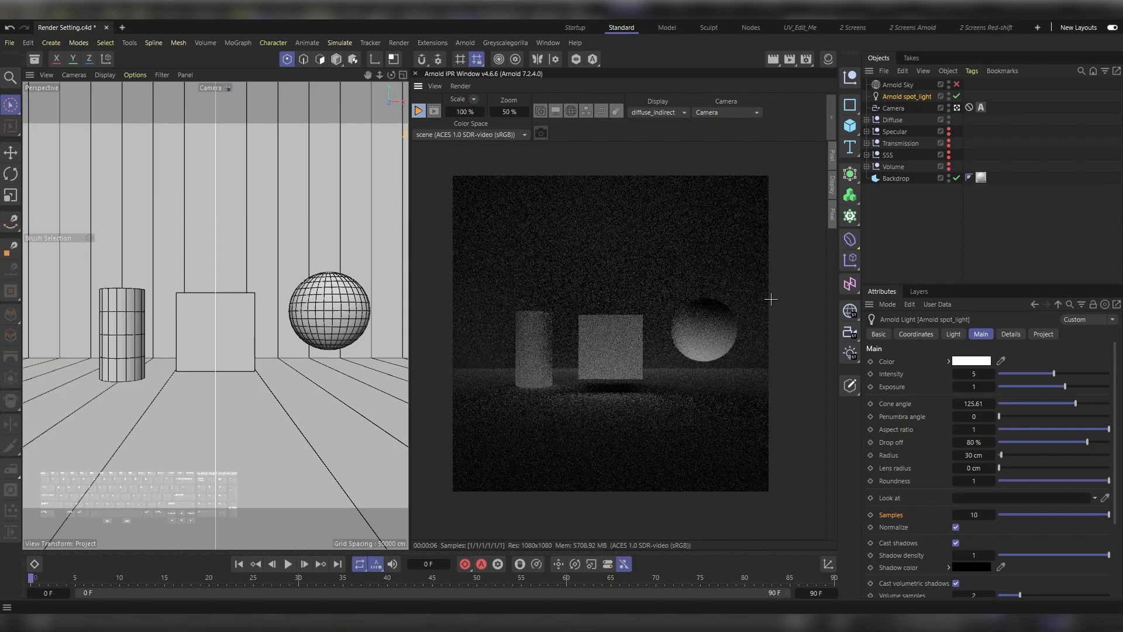
# Set the Diffuse samples to 7 in the Arnold render settings and minimize the settings window.
pyautogui.hotkey('ctrl', 'b')
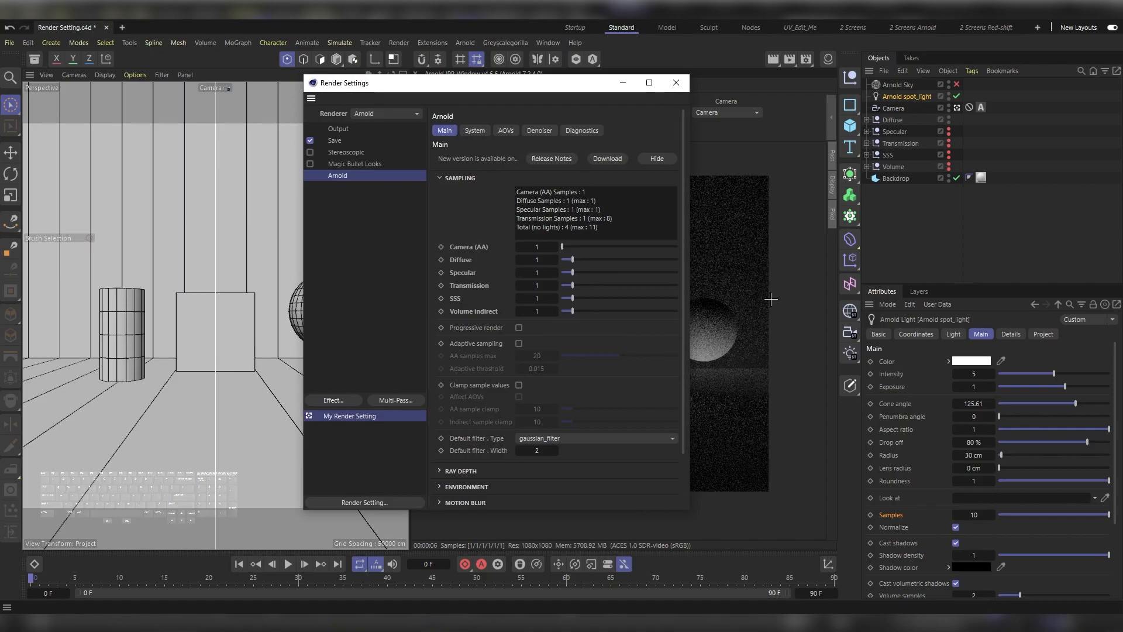
pyautogui.click(638, 259)
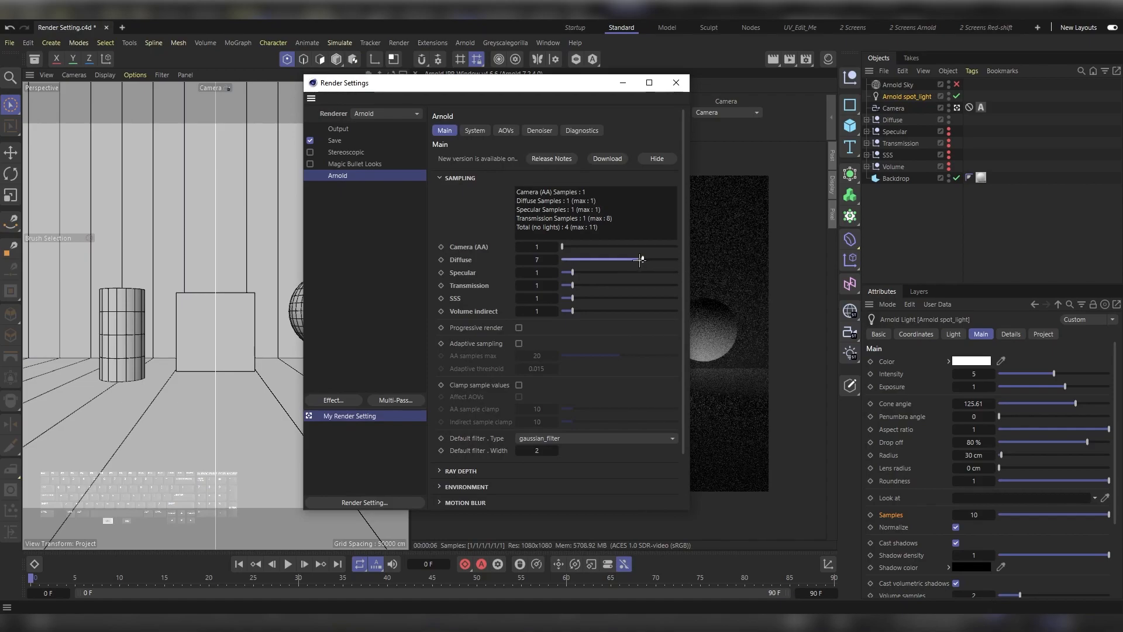
pyautogui.click(624, 83)
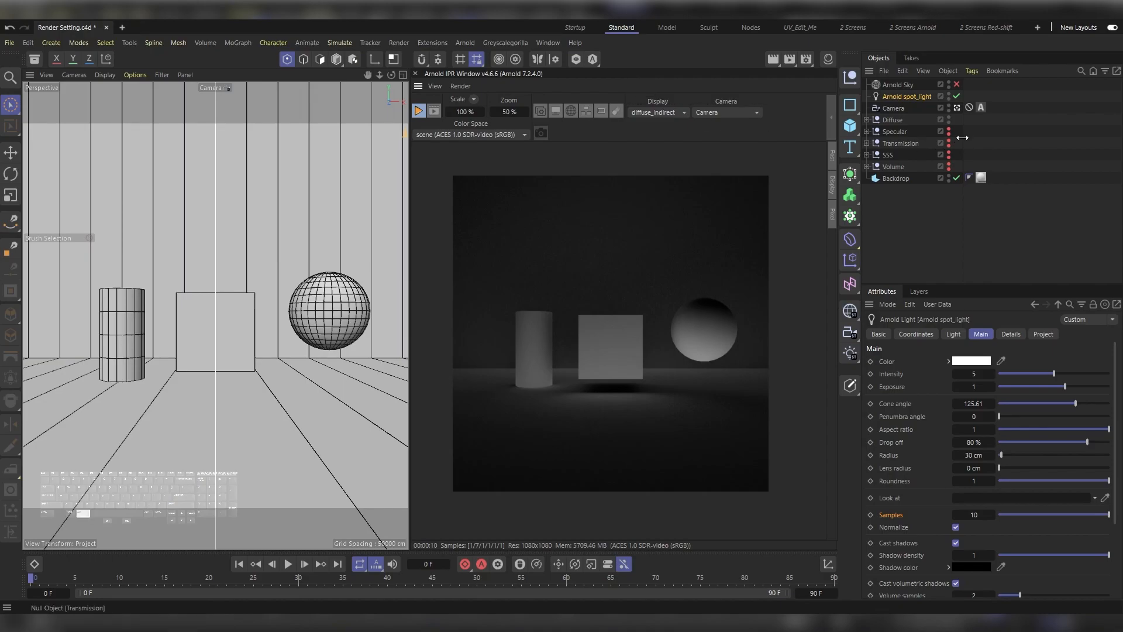
# Hide the Diffuse group and make the Specular group visible.
pyautogui.click(948, 119)
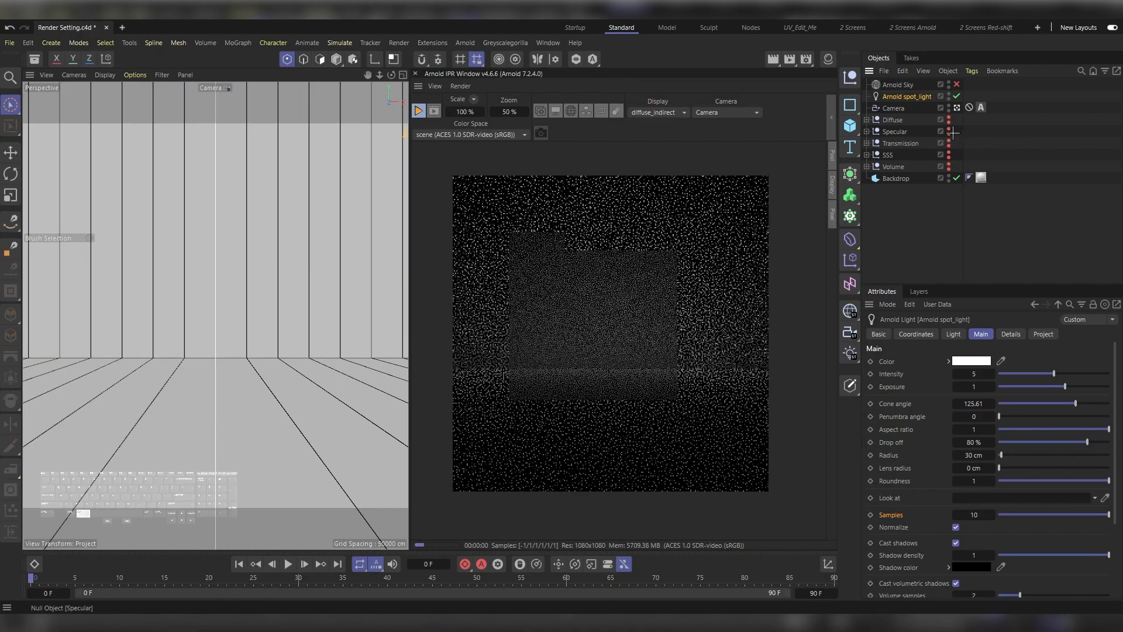
pyautogui.click(949, 128)
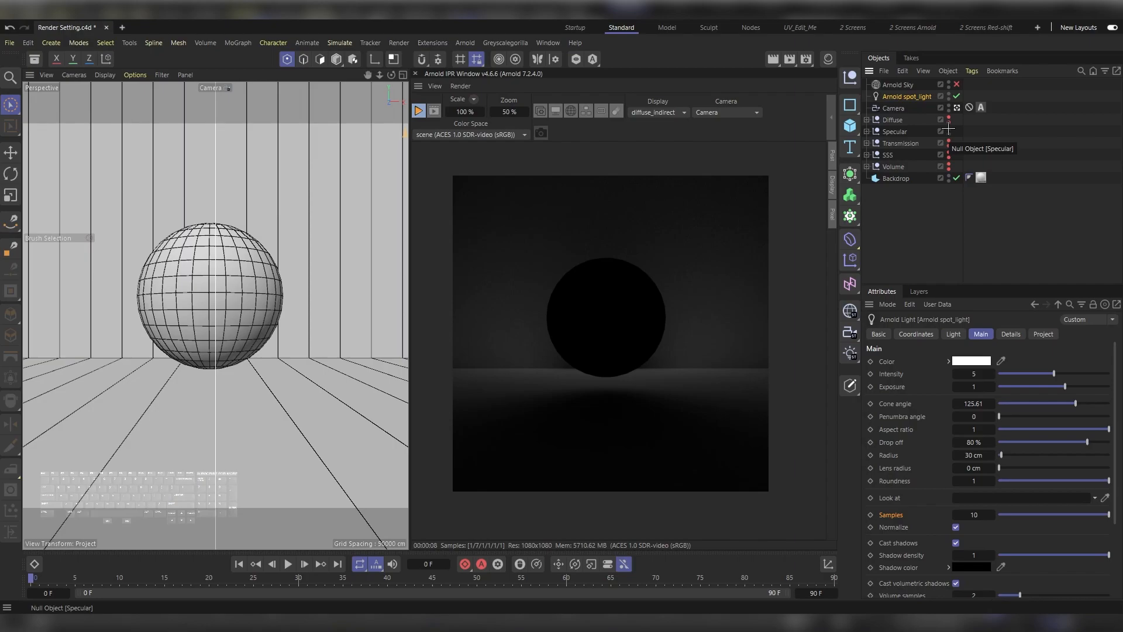
pyautogui.click(654, 113)
pyautogui.moveTo(686, 153)
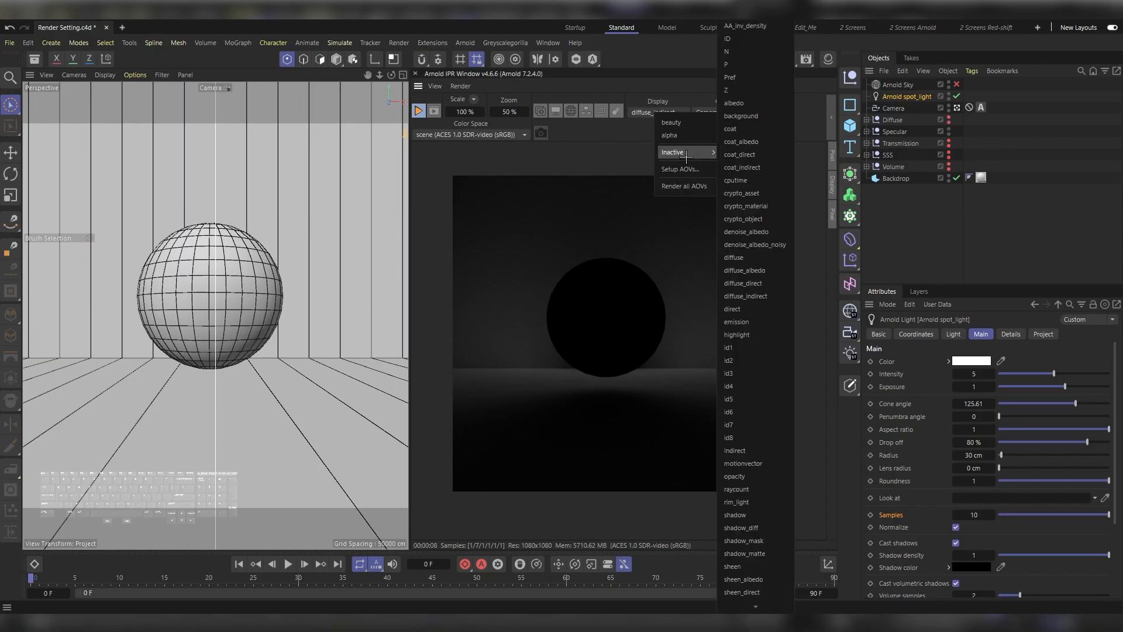
pyautogui.click(941, 127)
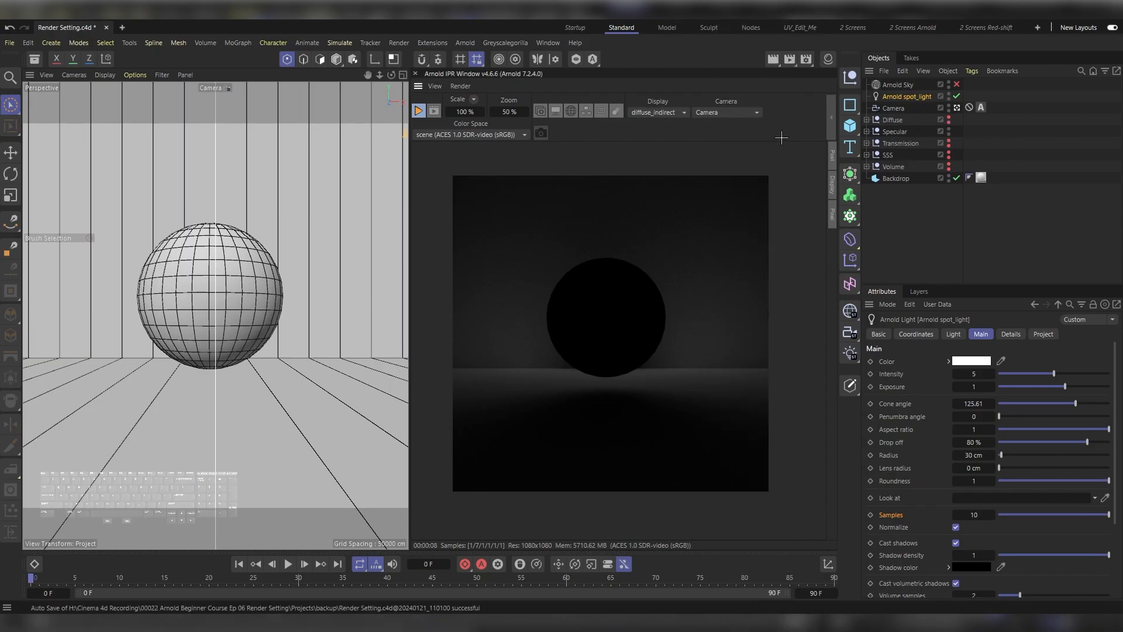
# Display the specular_direct AOV in the IPR view.
pyautogui.click(663, 113)
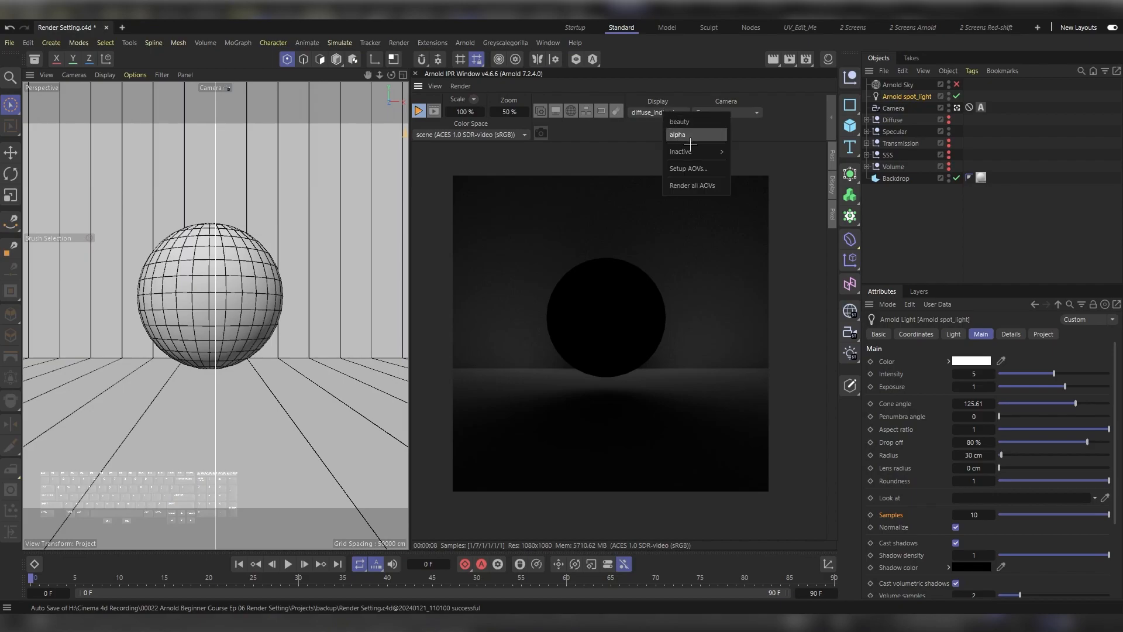
pyautogui.moveTo(696, 153)
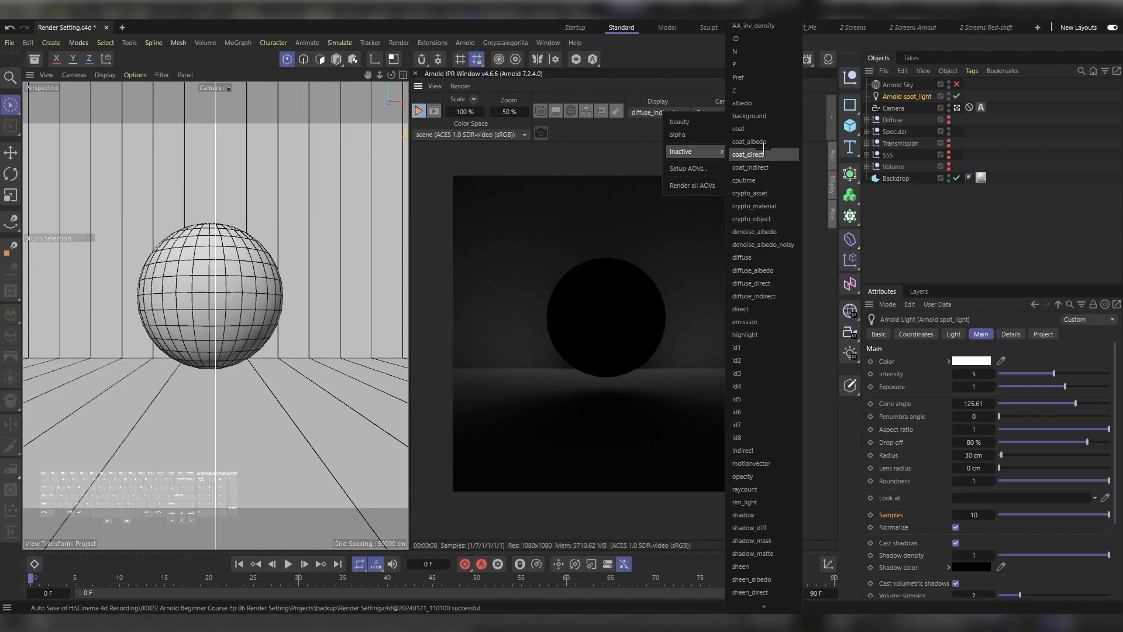
pyautogui.moveTo(766, 611)
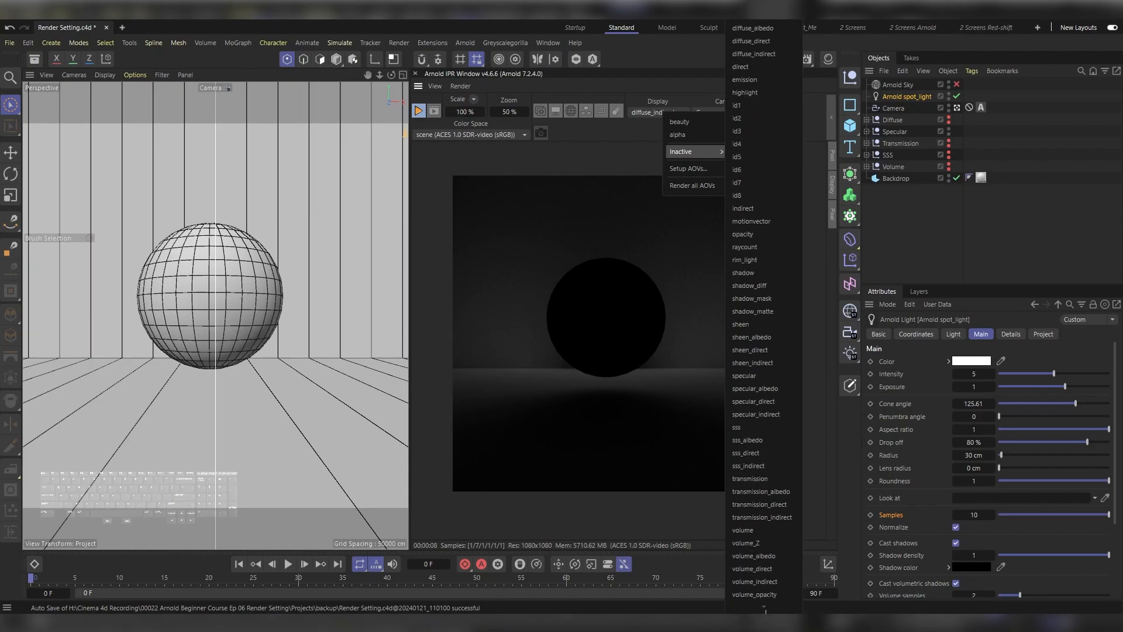
pyautogui.click(789, 401)
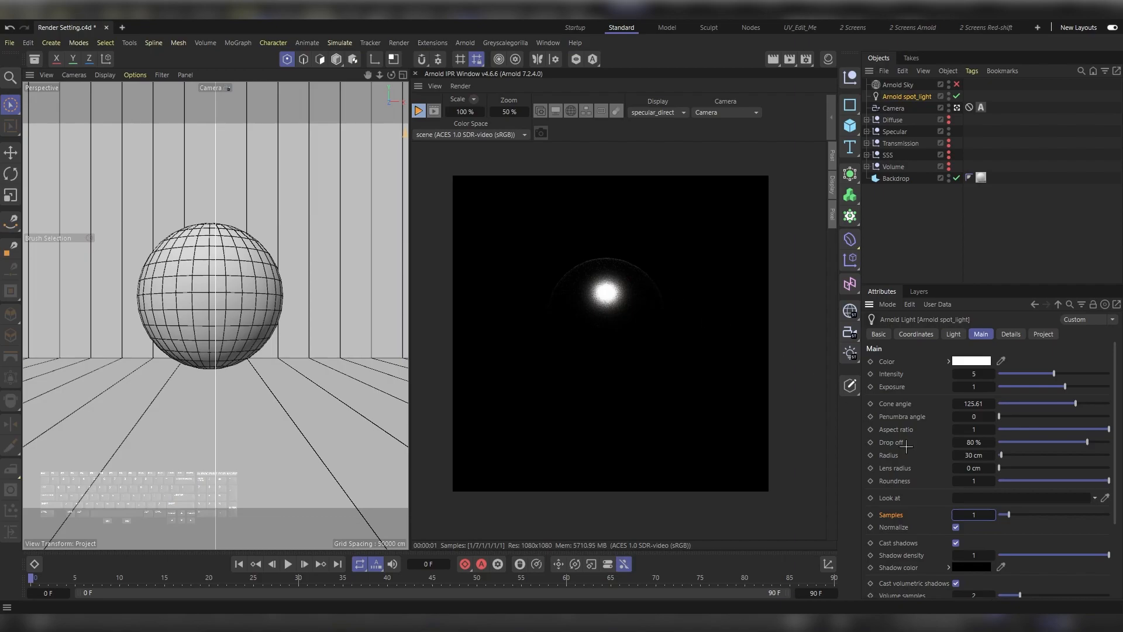
# Raise the Arnold spot light's samples to 10 for the specular highlight.
pyautogui.click(977, 517)
pyautogui.write('0')
pyautogui.press('Return')
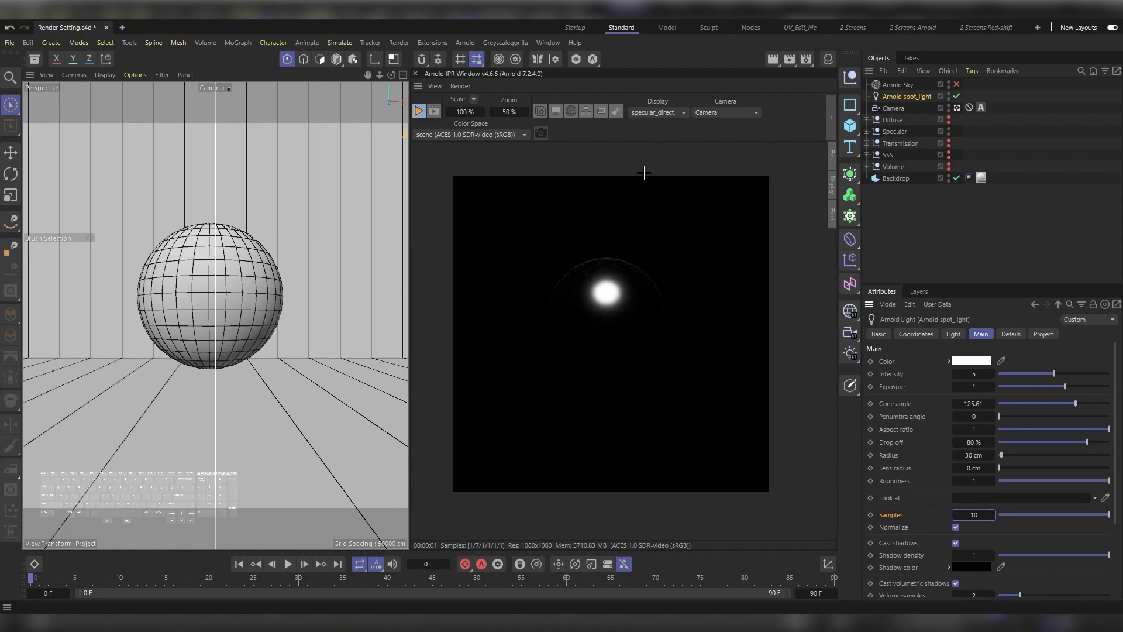
# Display the specular_indirect AOV in the IPR view.
pyautogui.click(658, 113)
pyautogui.moveTo(690, 149)
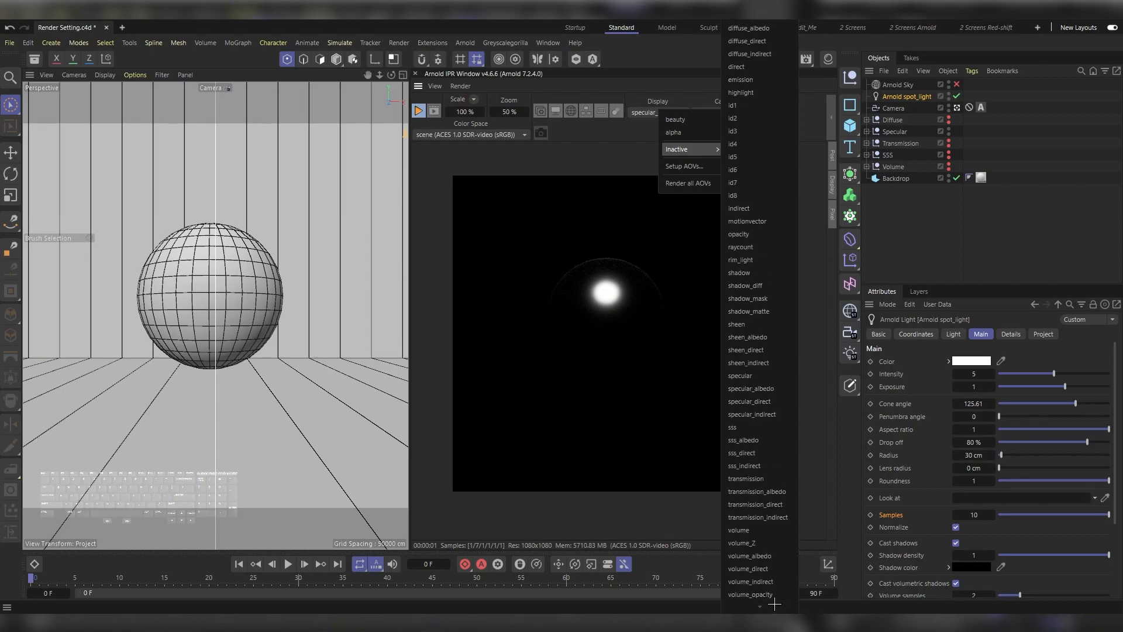
pyautogui.click(781, 414)
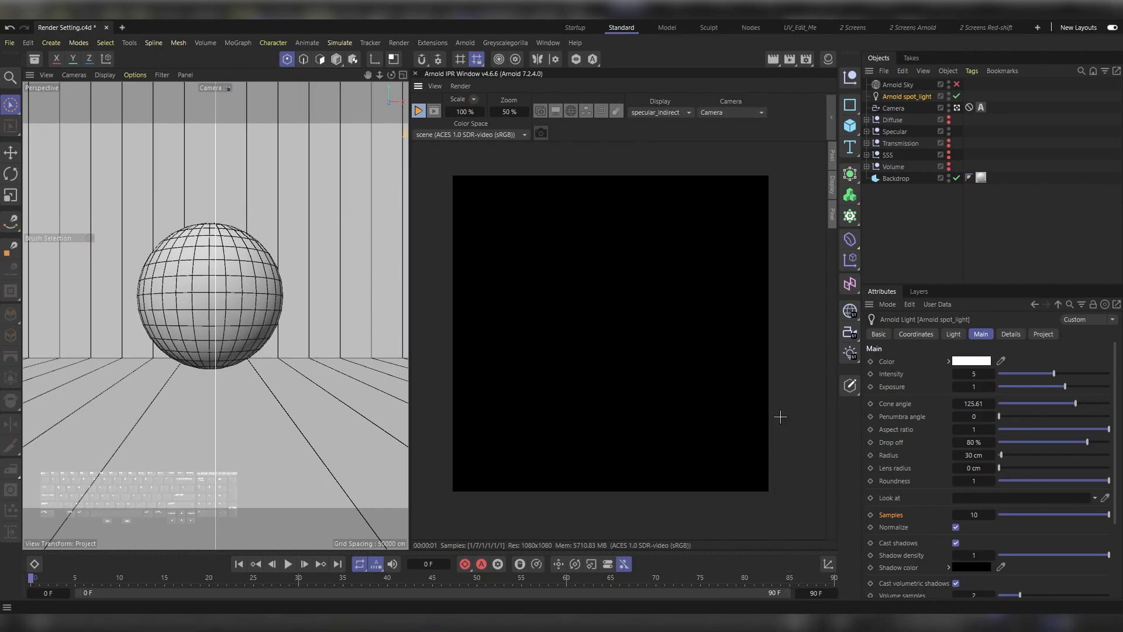
# Set the Specular samples to 7 in the Arnold render settings, then minimize the window after checking the render.
pyautogui.press('ctrl')
pyautogui.hotkey('ctrl', 'b')
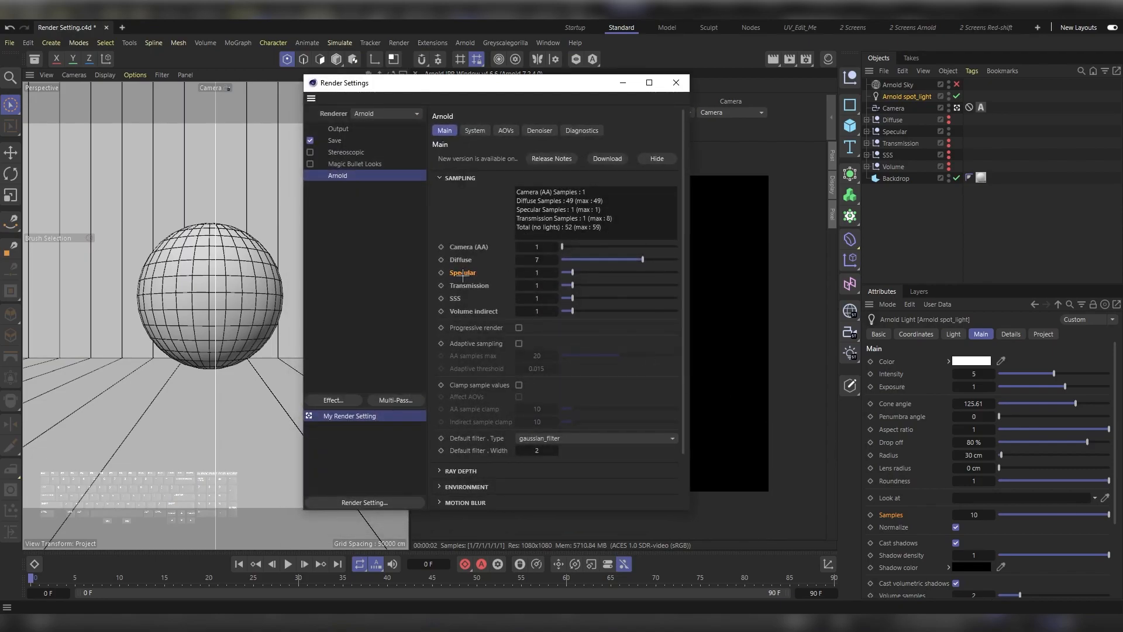
pyautogui.moveTo(583, 273); pyautogui.dragTo(642, 272)
pyautogui.moveTo(534, 83); pyautogui.dragTo(277, 92)
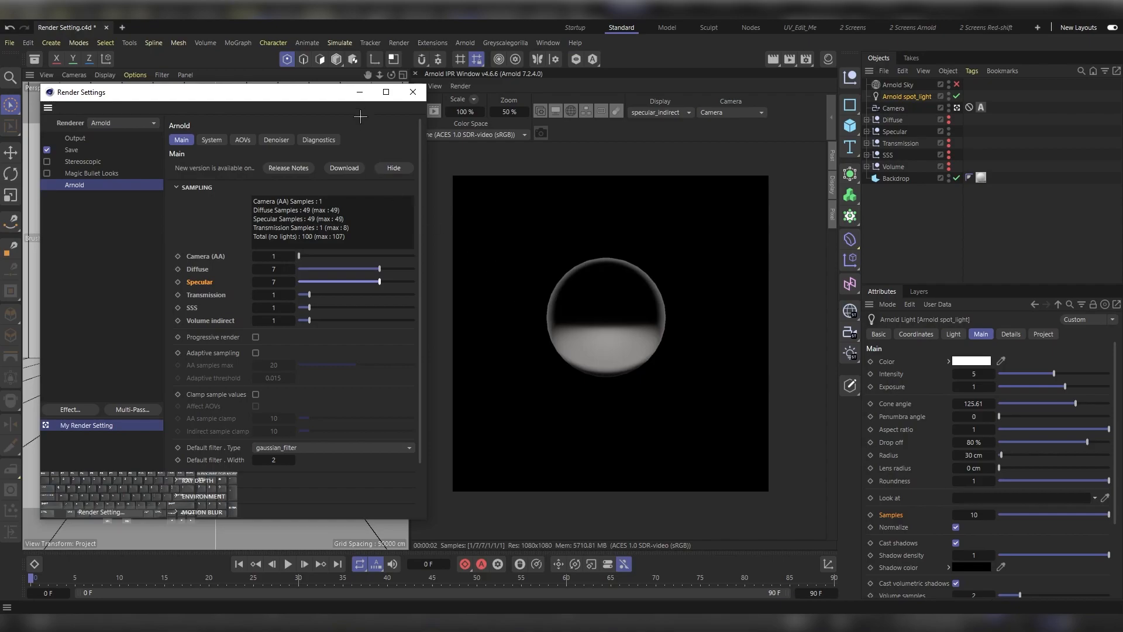
pyautogui.click(360, 92)
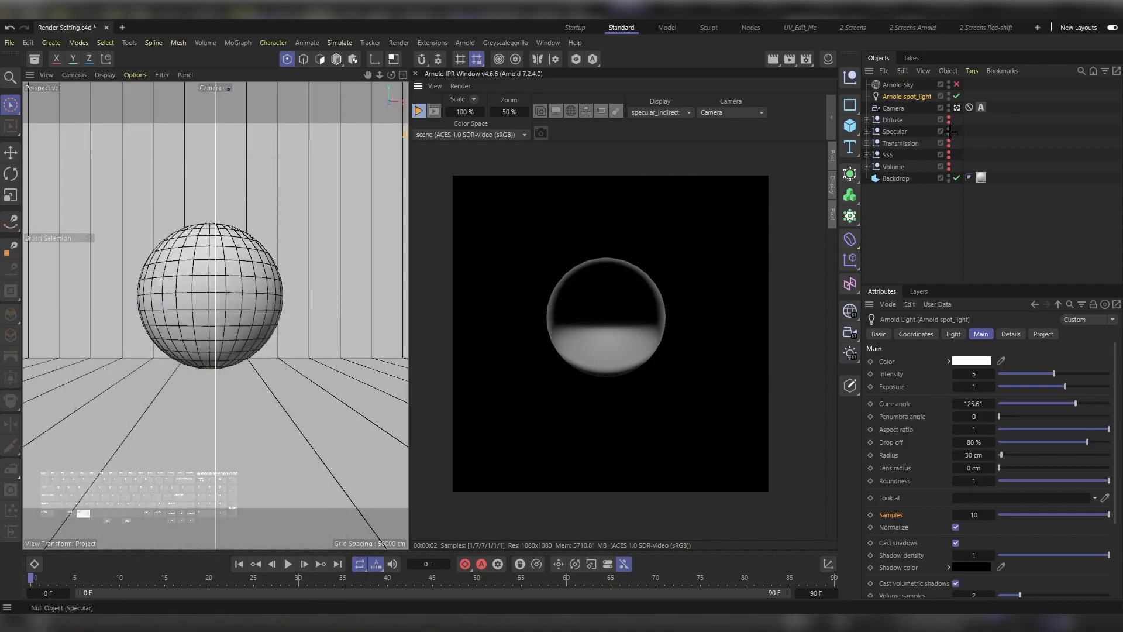
# Hide the Specular group and make the Transmission group visible.
pyautogui.keyDown('alt'); pyautogui.click(948, 130); pyautogui.keyUp('alt')
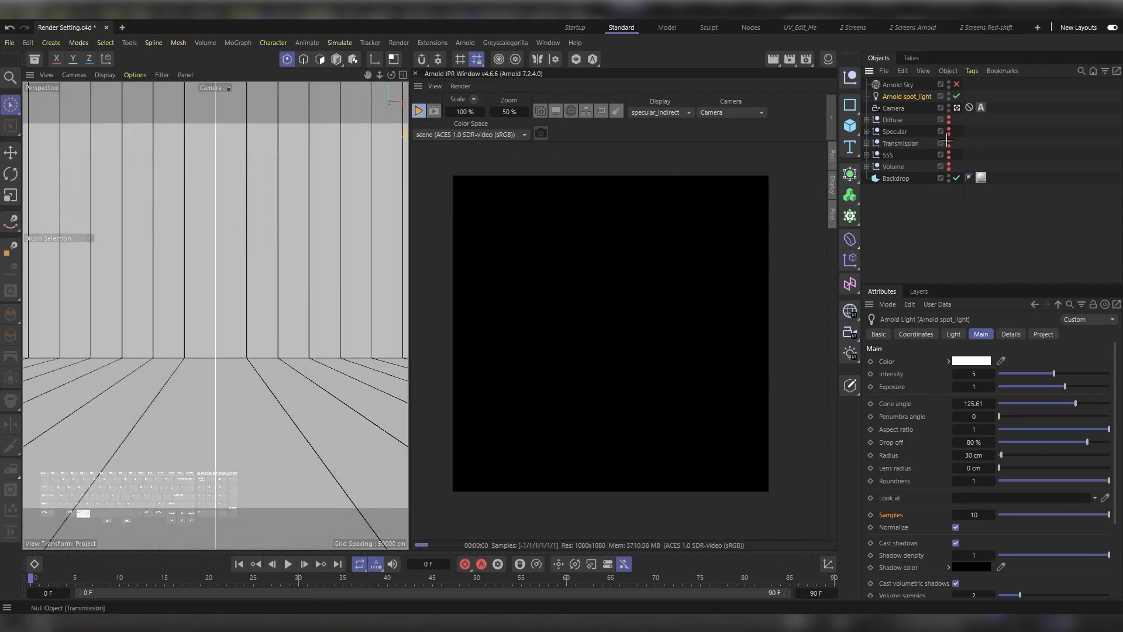
pyautogui.keyDown('alt'); pyautogui.click(948, 143); pyautogui.keyUp('alt')
pyautogui.keyDown('alt'); pyautogui.click(948, 142); pyautogui.keyUp('alt')
pyautogui.keyDown('alt'); pyautogui.click(948, 142); pyautogui.keyUp('alt')
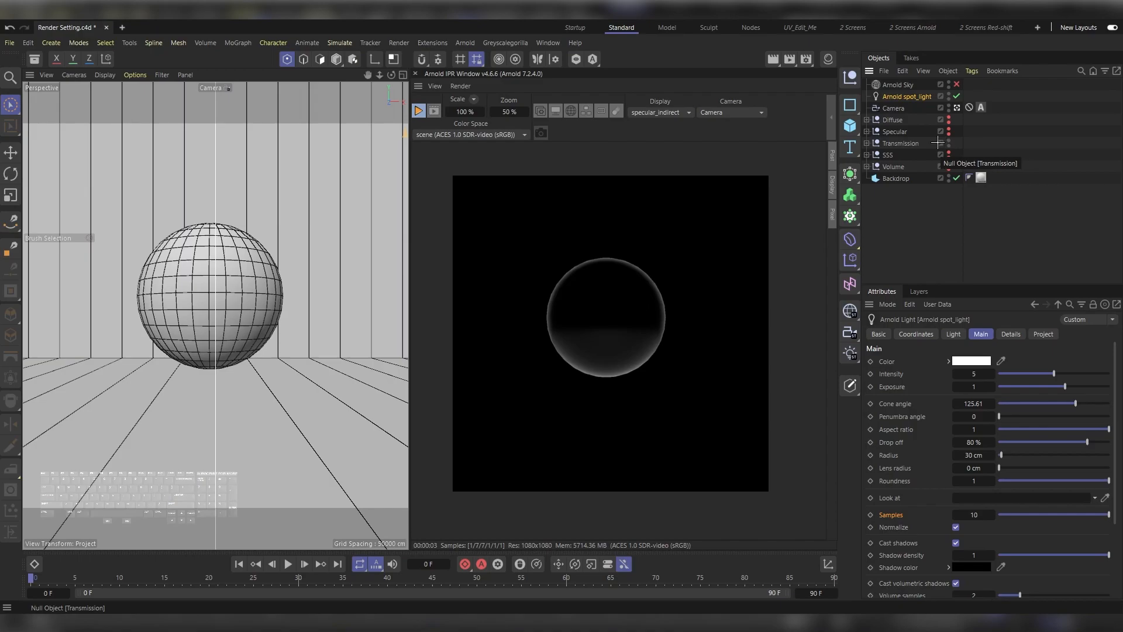
# Display the transmission_direct AOV in the IPR view.
pyautogui.click(655, 112)
pyautogui.moveTo(687, 155)
pyautogui.scroll(-10, 755, 526)
pyautogui.click(762, 504)
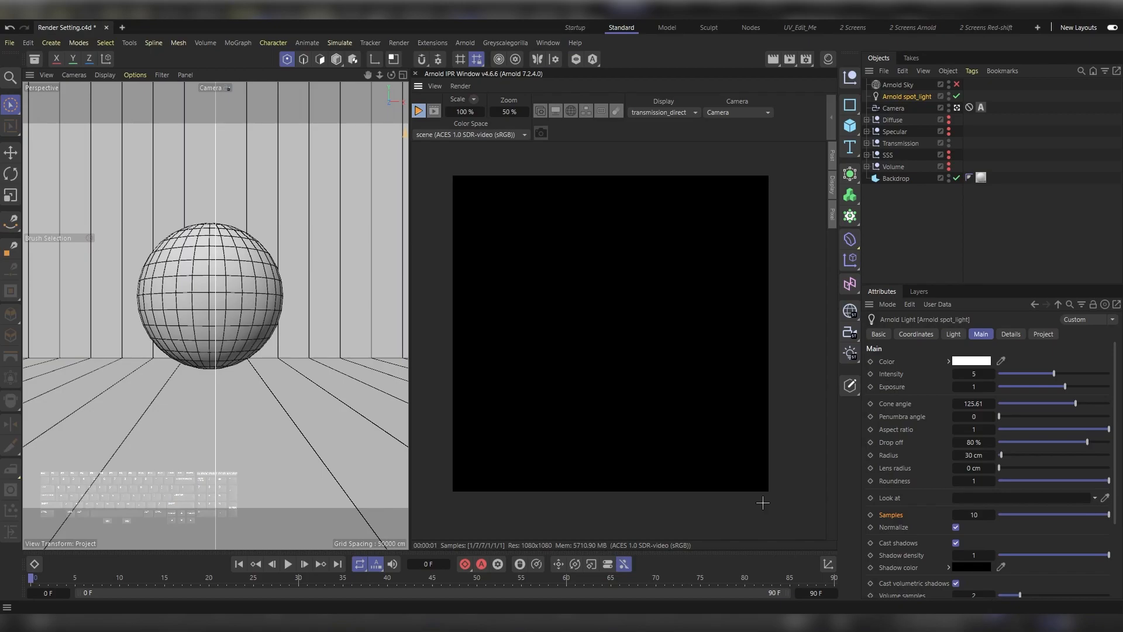
# Display the transmission_indirect AOV in the IPR view.
pyautogui.click(684, 111)
pyautogui.moveTo(718, 150)
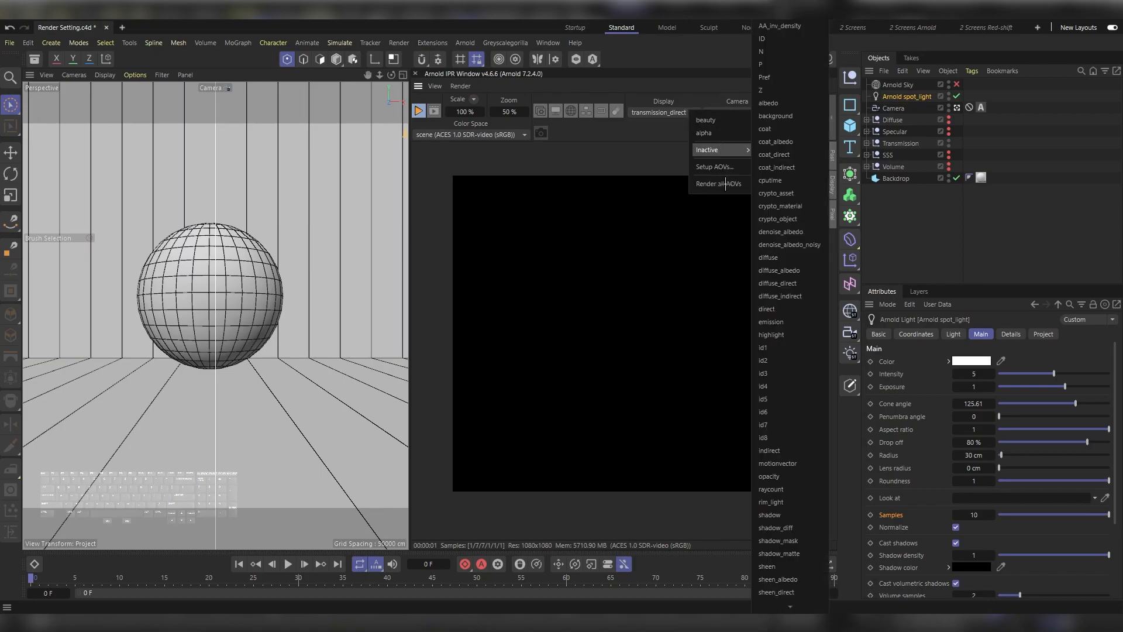
pyautogui.moveTo(797, 607)
pyautogui.click(805, 516)
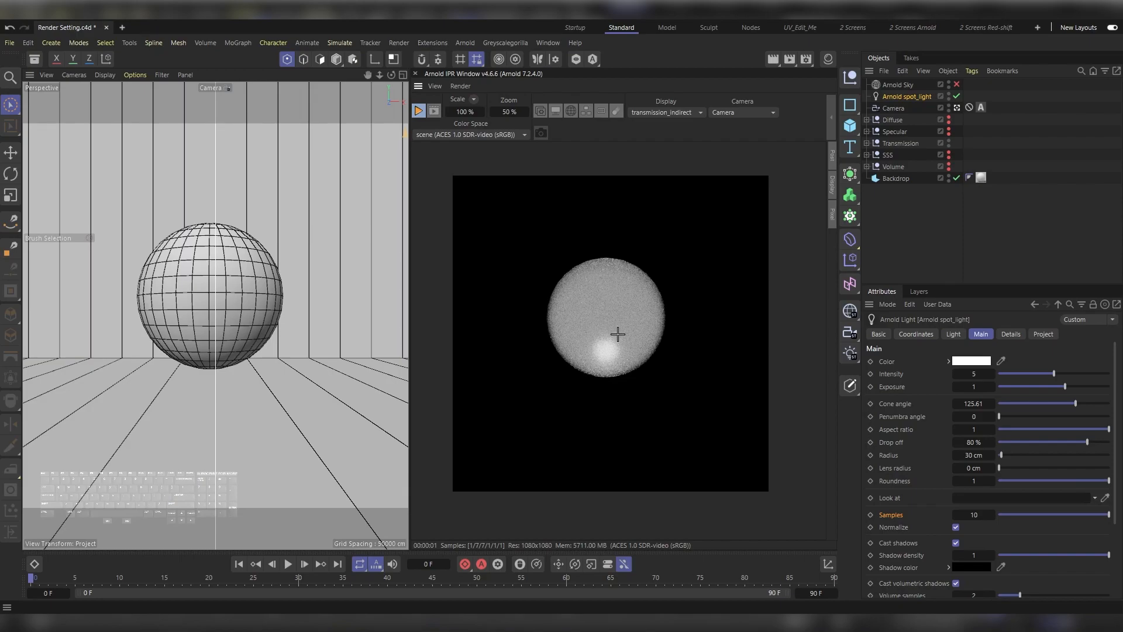
# Set the Transmission samples to 7 in the Arnold render settings.
pyautogui.press('ctrl')
pyautogui.hotkey('ctrl', 'b')
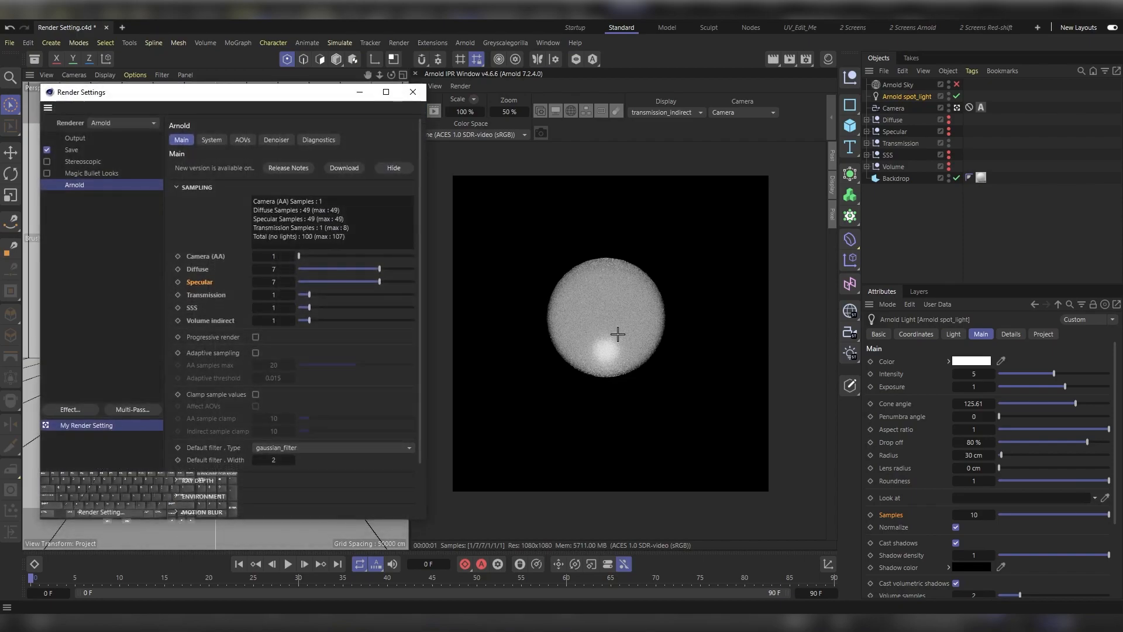
pyautogui.click(380, 294)
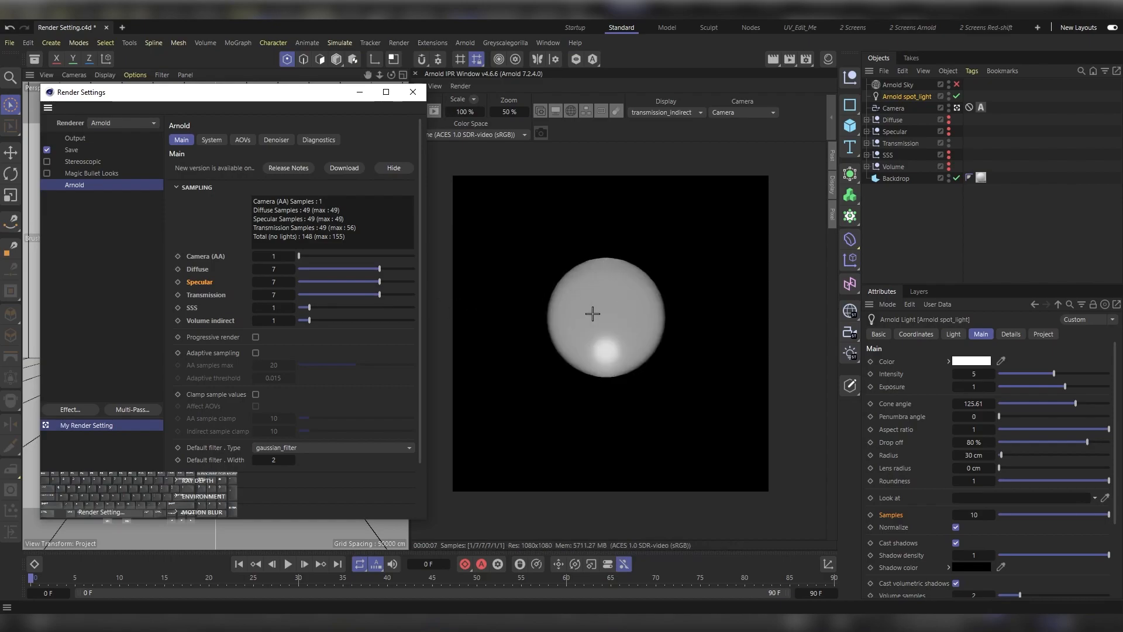
# Compare the transmission noise in snapshots 004 and 005 in the Picture Viewer, then minimize the viewer.
pyautogui.click(541, 132)
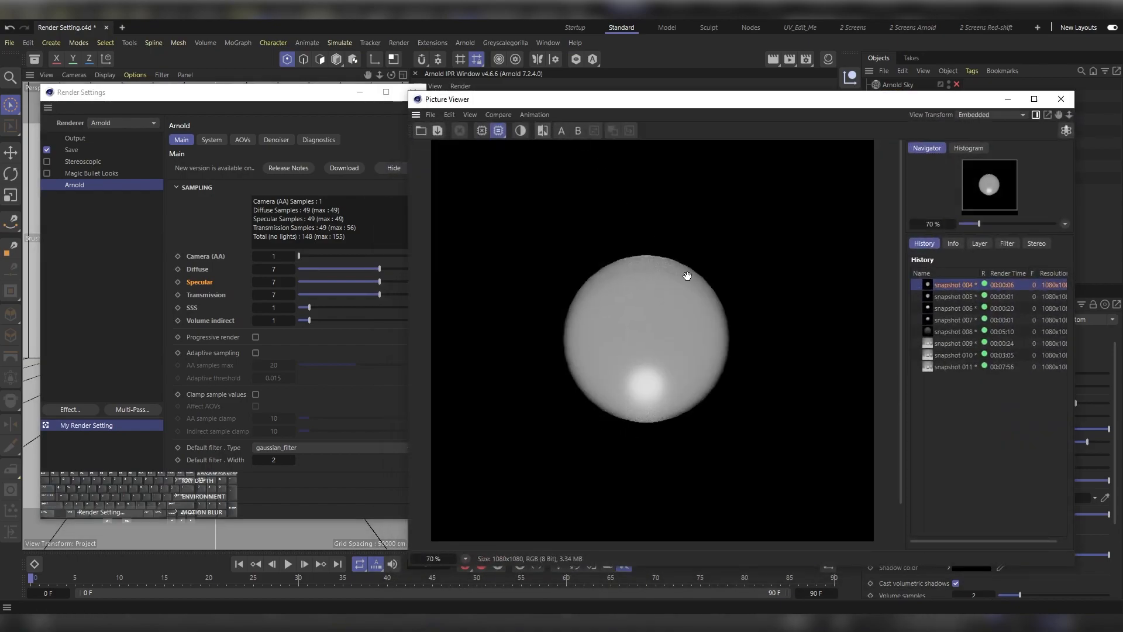
pyautogui.moveTo(686, 272); pyautogui.dragTo(724, 266)
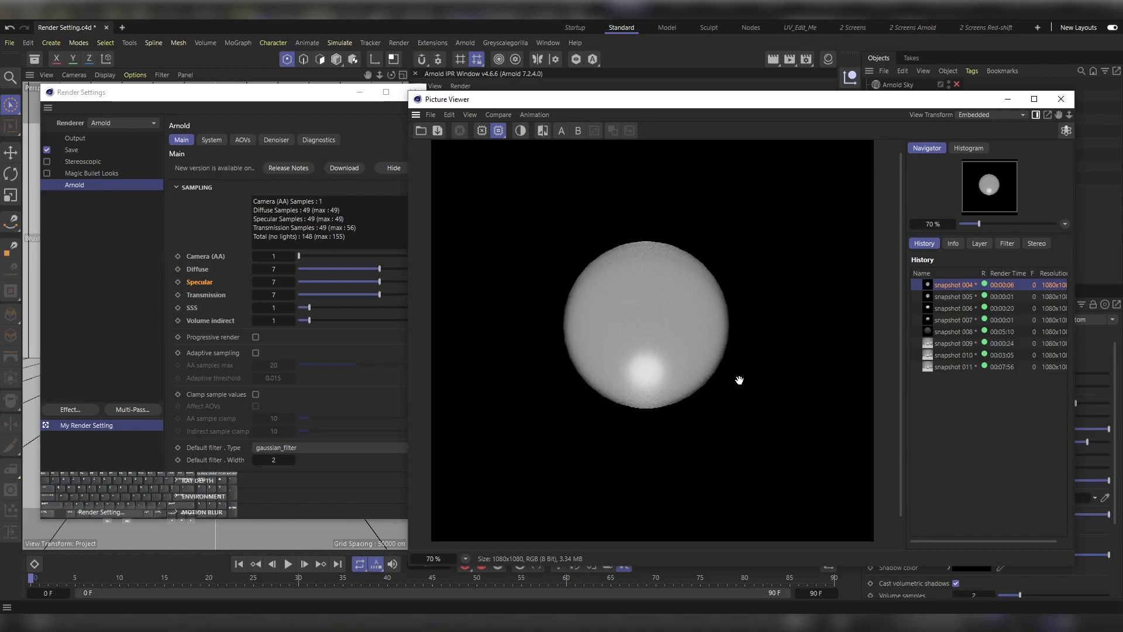
pyautogui.click(966, 296)
pyautogui.click(957, 287)
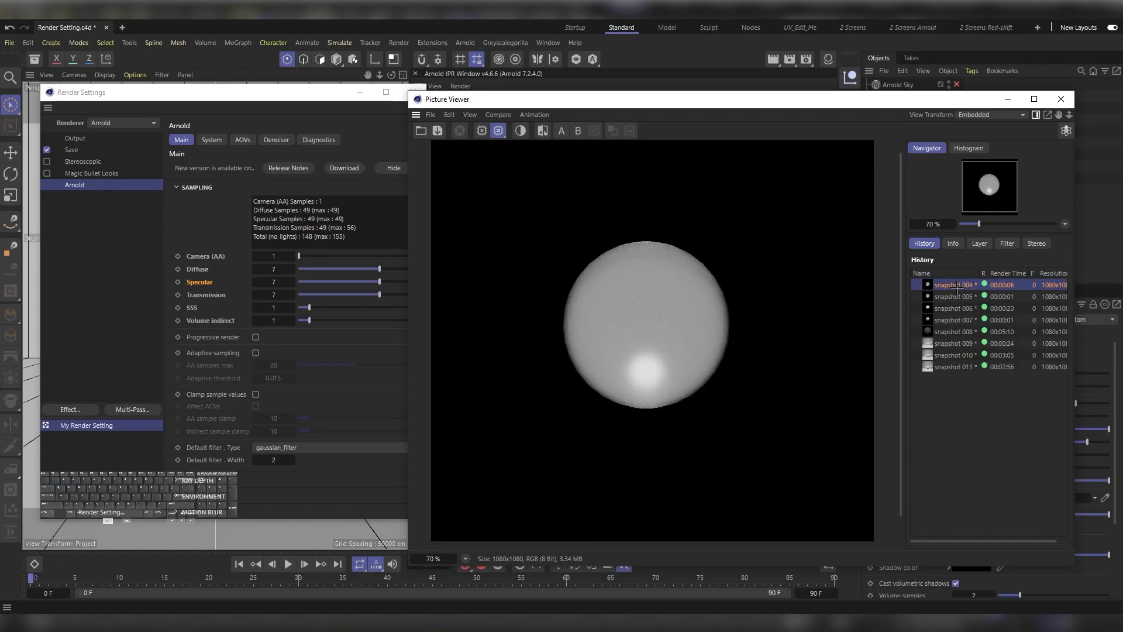
pyautogui.click(959, 297)
pyautogui.click(958, 286)
pyautogui.click(962, 296)
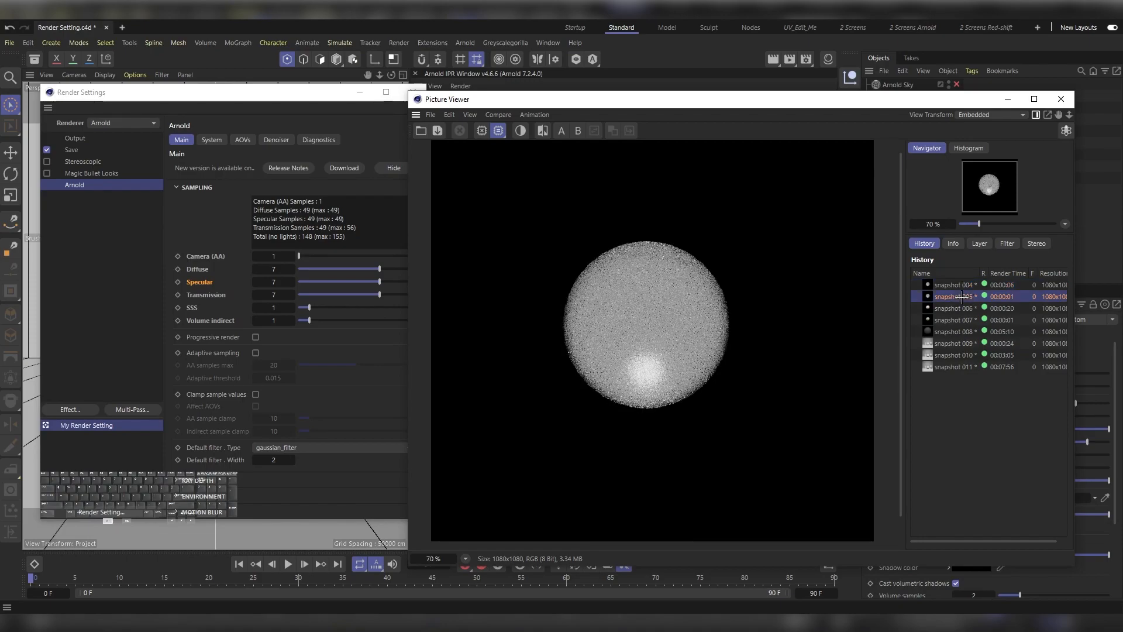
pyautogui.click(1010, 99)
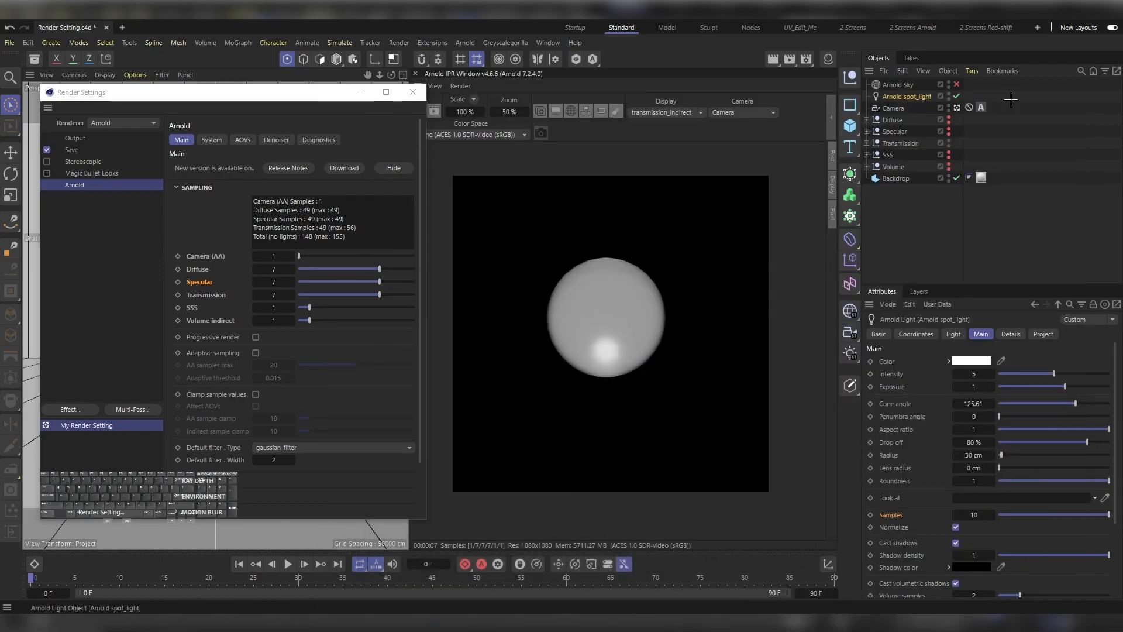
# Minimize the render settings, hide the Transmission group and make the SSS group visible.
pyautogui.click(357, 91)
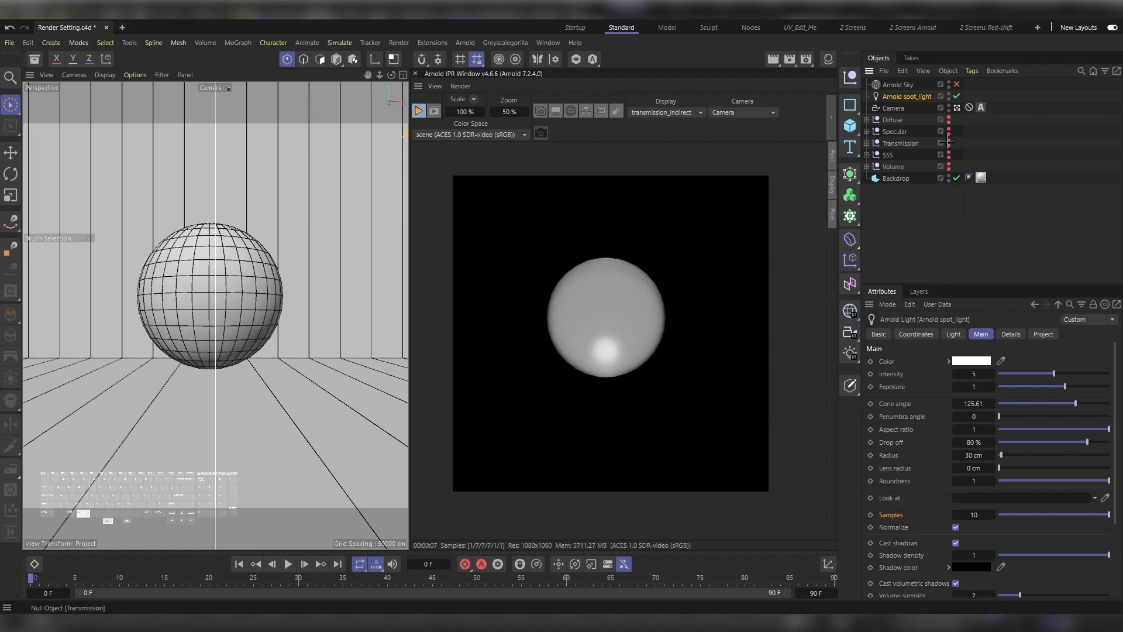
pyautogui.keyDown('alt'); pyautogui.click(948, 142); pyautogui.keyUp('alt')
pyautogui.keyDown('alt'); pyautogui.click(948, 155); pyautogui.keyUp('alt')
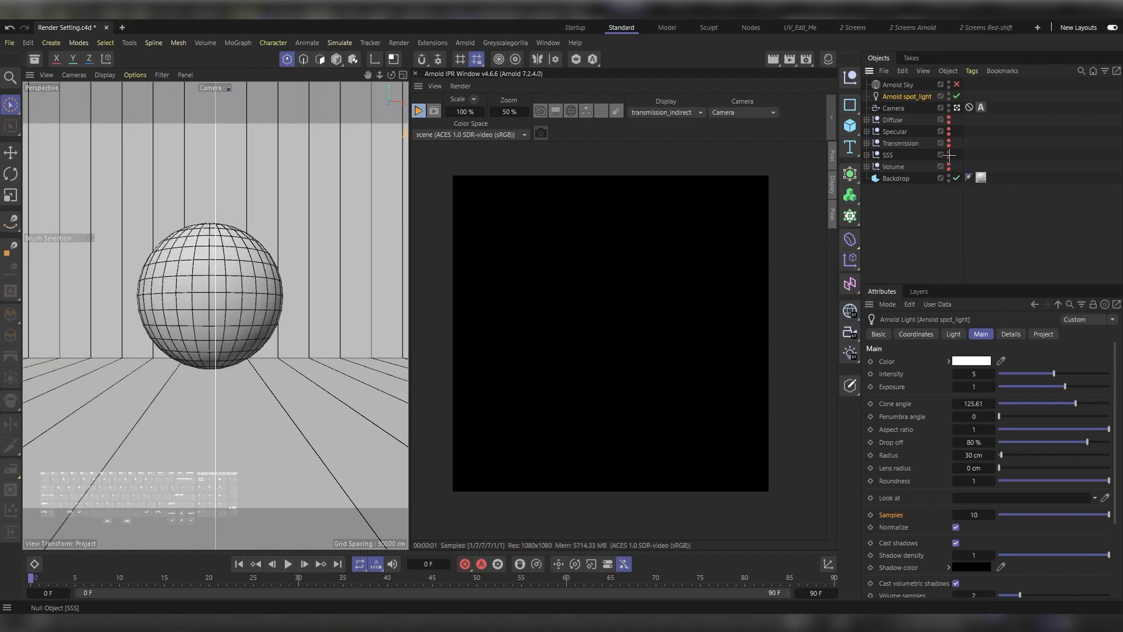
# Display the sss_direct AOV in the IPR view.
pyautogui.click(676, 113)
pyautogui.moveTo(720, 155)
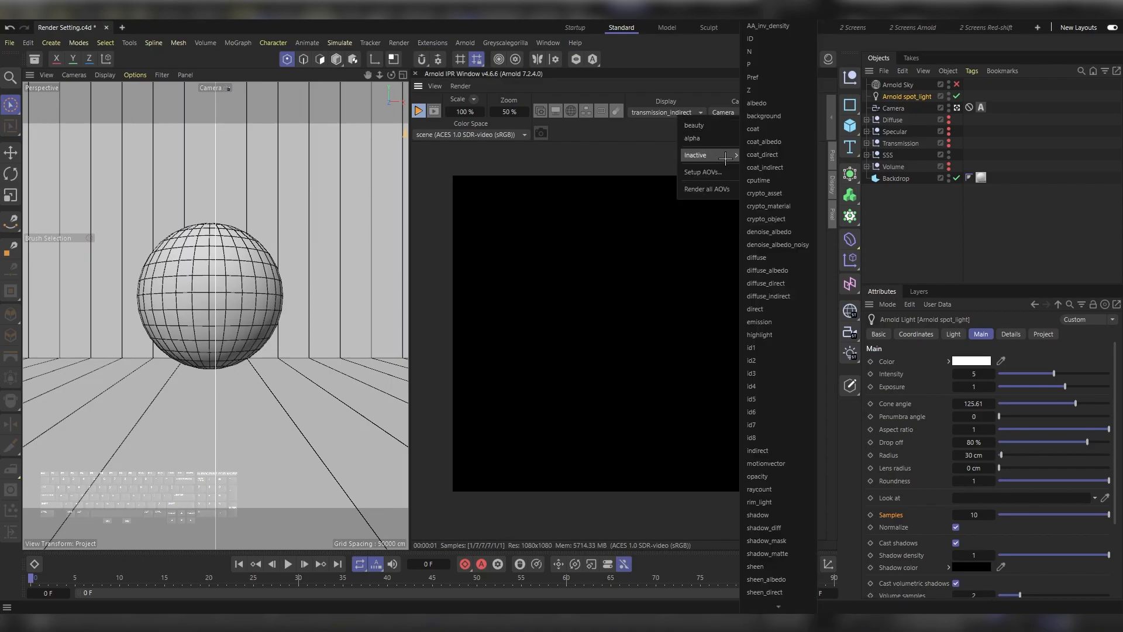
pyautogui.moveTo(785, 609)
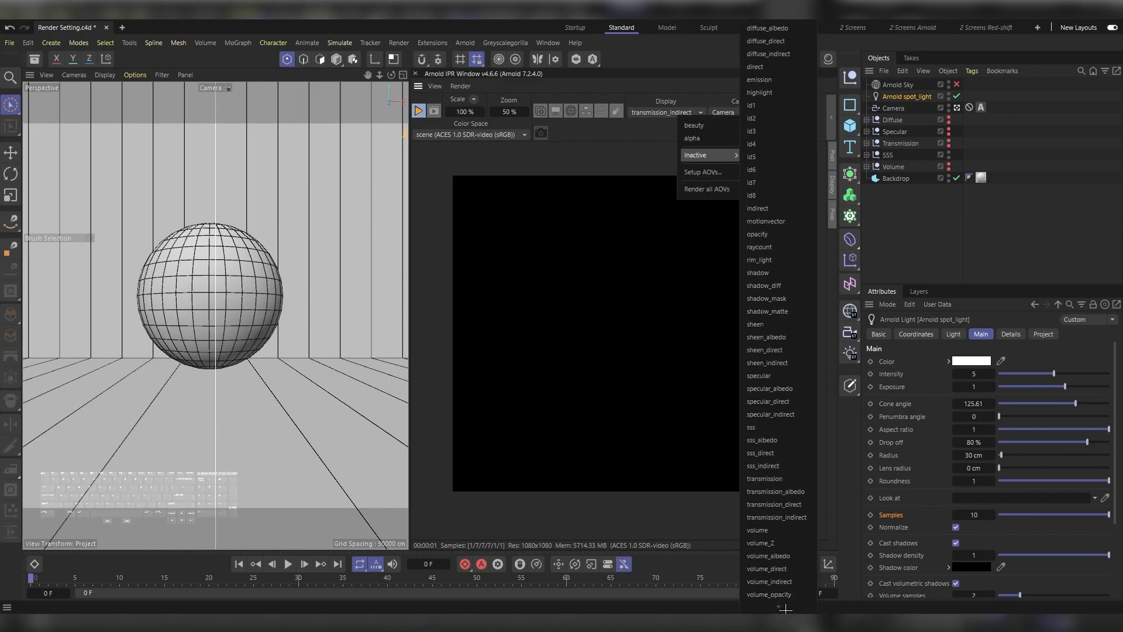
pyautogui.click(798, 455)
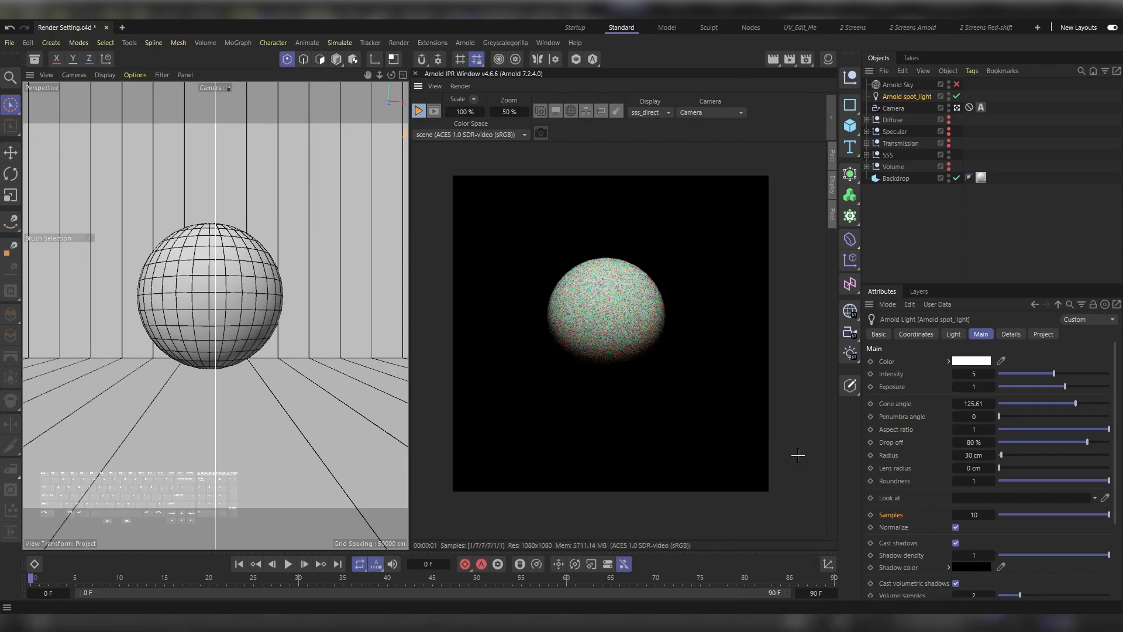
# Set the SSS samples to 7 in the Arnold render settings.
pyautogui.press('ctrl')
pyautogui.hotkey('ctrl', 'b')
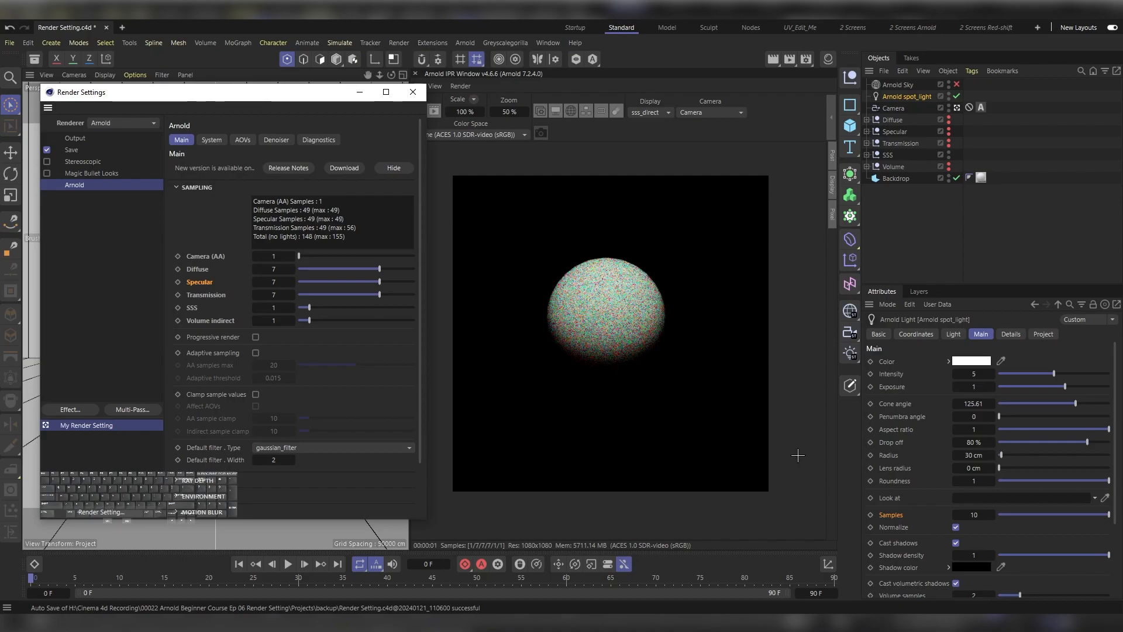
pyautogui.click(379, 305)
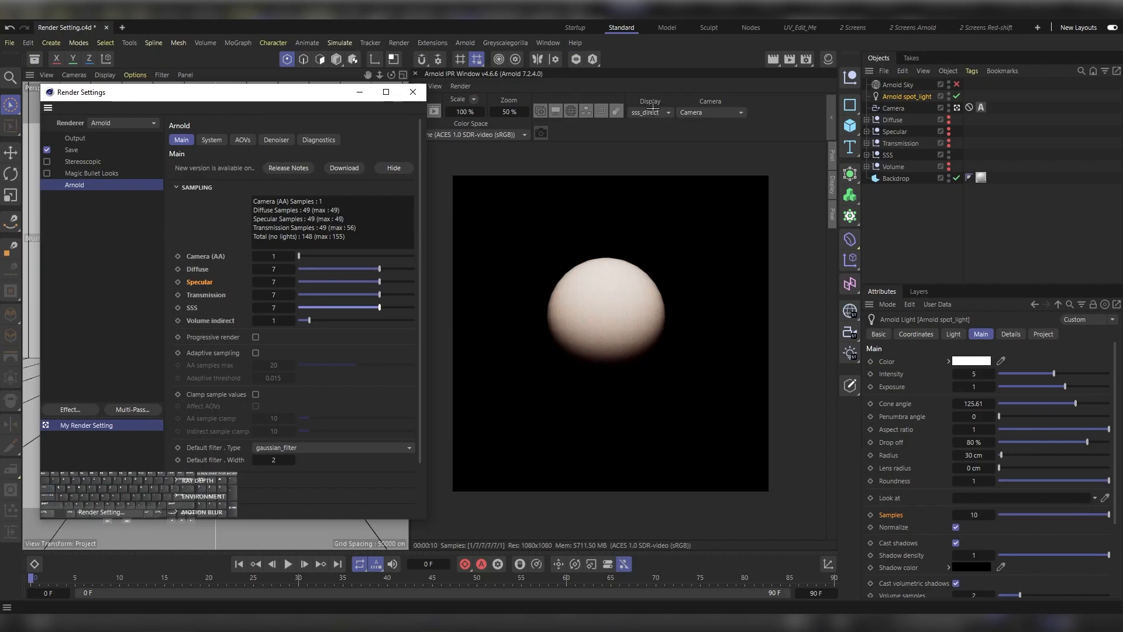
# Inspect the sss_indirect AOV in the IPR view, then set the SSS samples to 1.
pyautogui.click(657, 116)
pyautogui.moveTo(677, 149)
pyautogui.moveTo(756, 607)
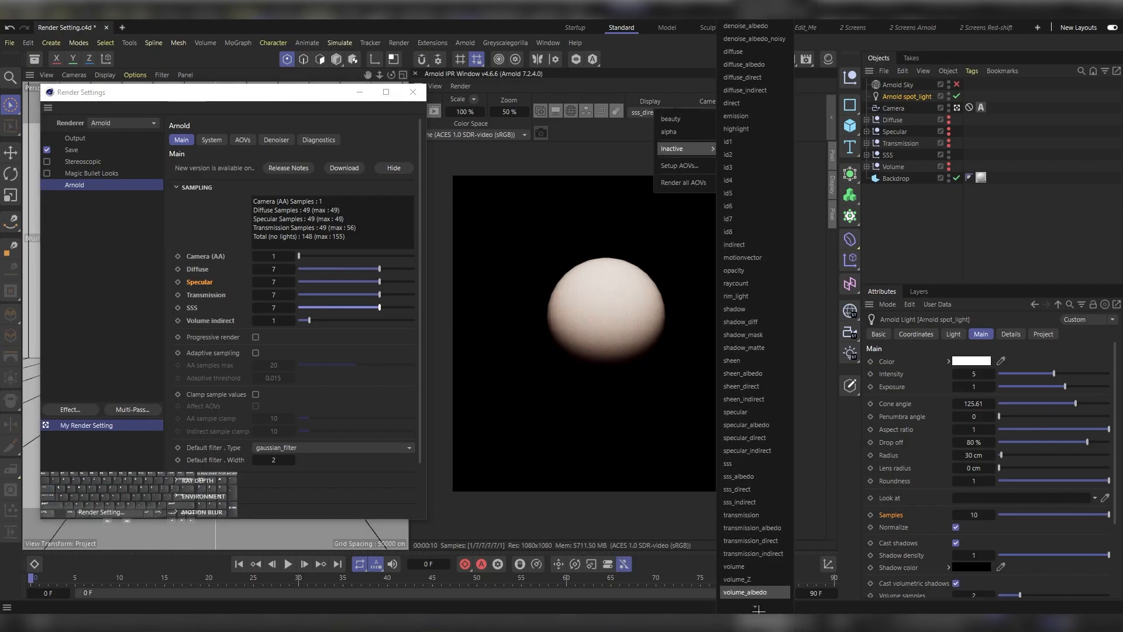
pyautogui.click(739, 465)
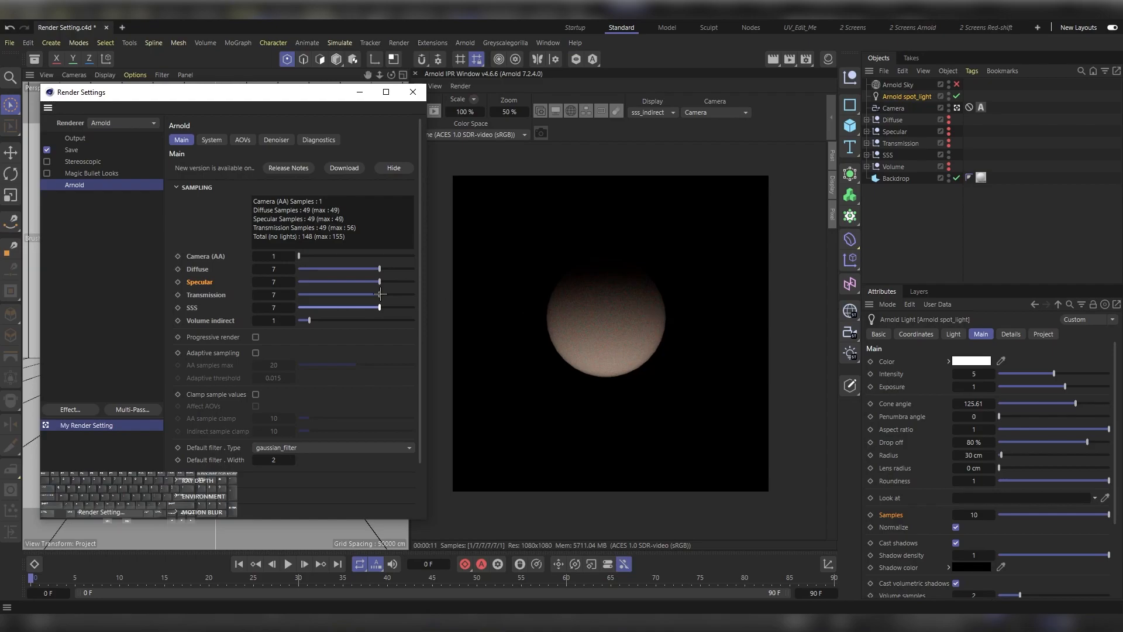
pyautogui.click(309, 307)
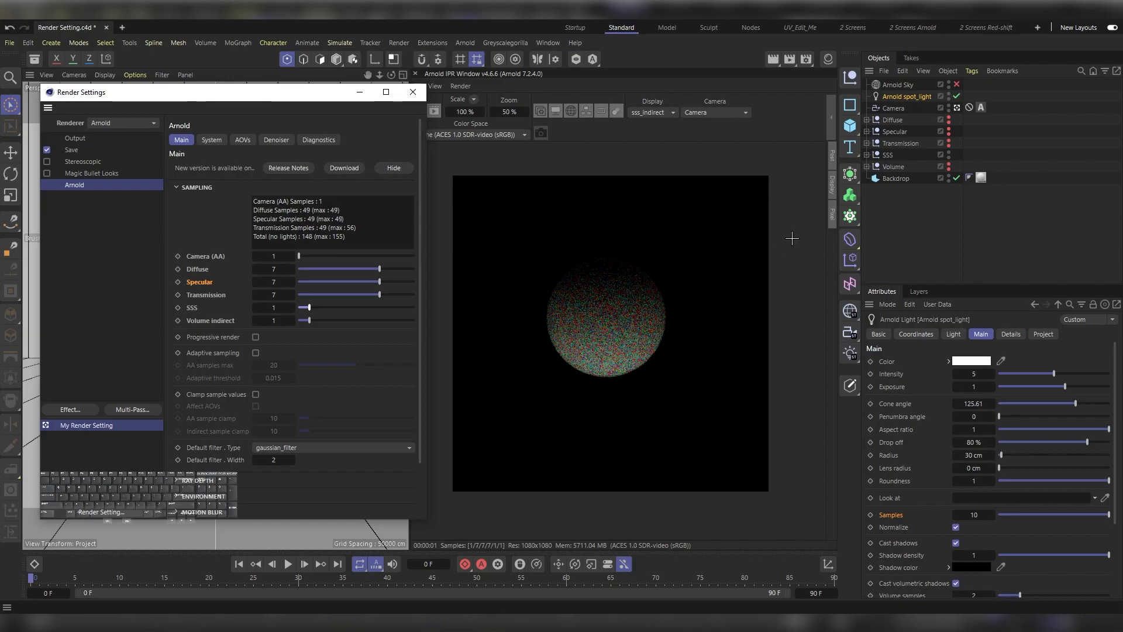
# Swap the visible SSS group for the Volume group and display the volume AOV in the IPR view.
pyautogui.click(948, 157)
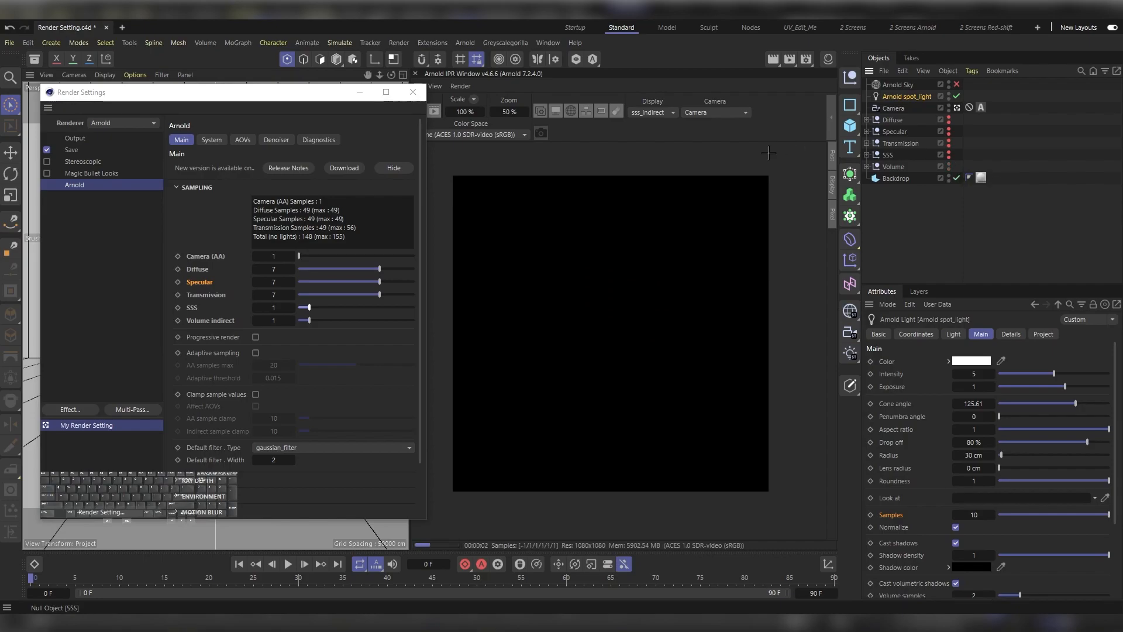
pyautogui.click(659, 113)
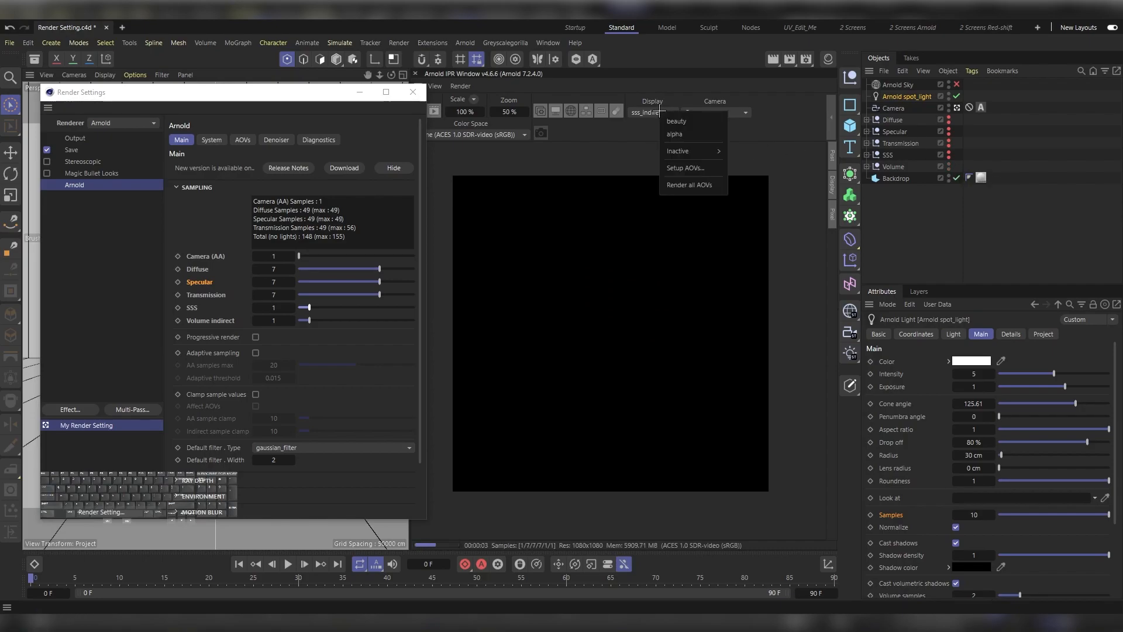
pyautogui.moveTo(686, 152)
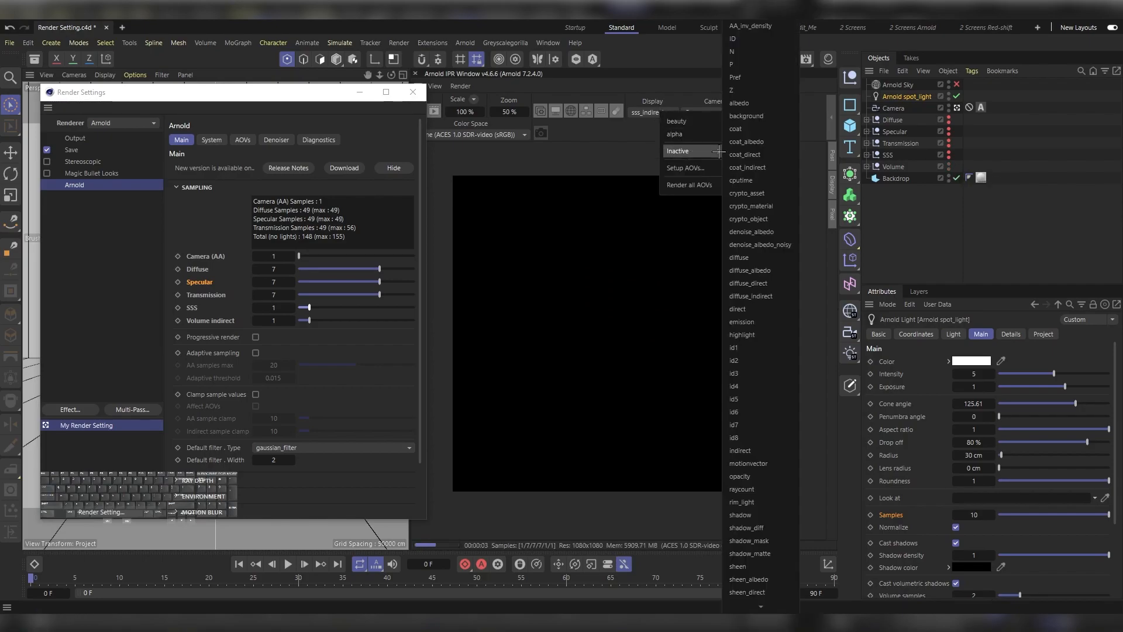
pyautogui.moveTo(750, 606)
pyautogui.click(740, 530)
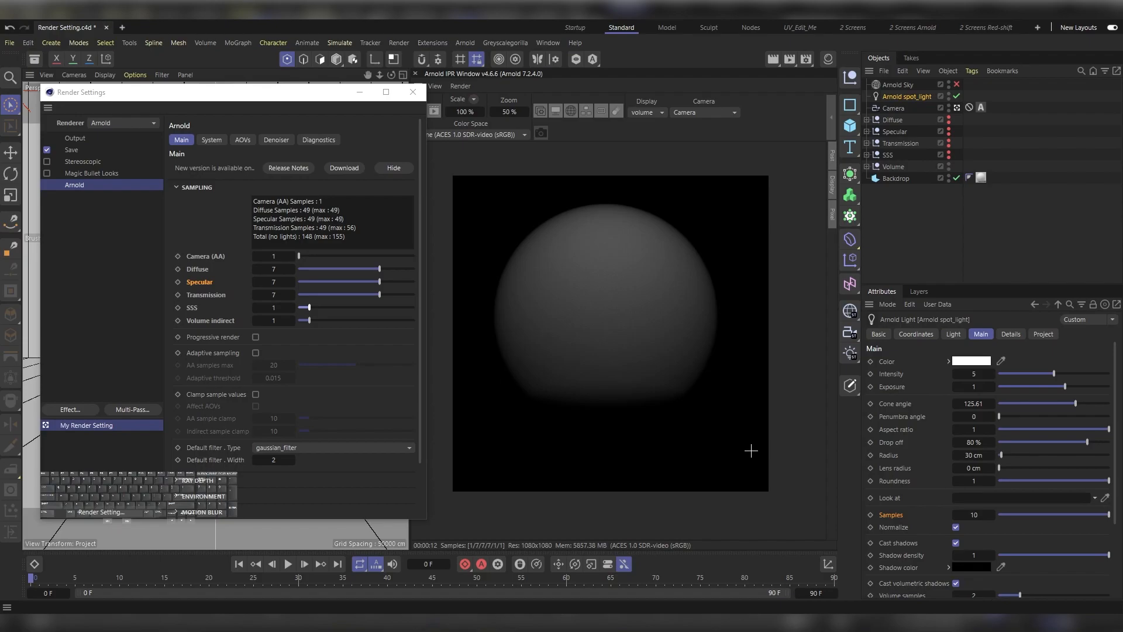
# Set the Arnold spot light's volume samples to 20 and inspect snapshot 008 of the volume in the Picture Viewer.
pyautogui.scroll(-3, 895, 482)
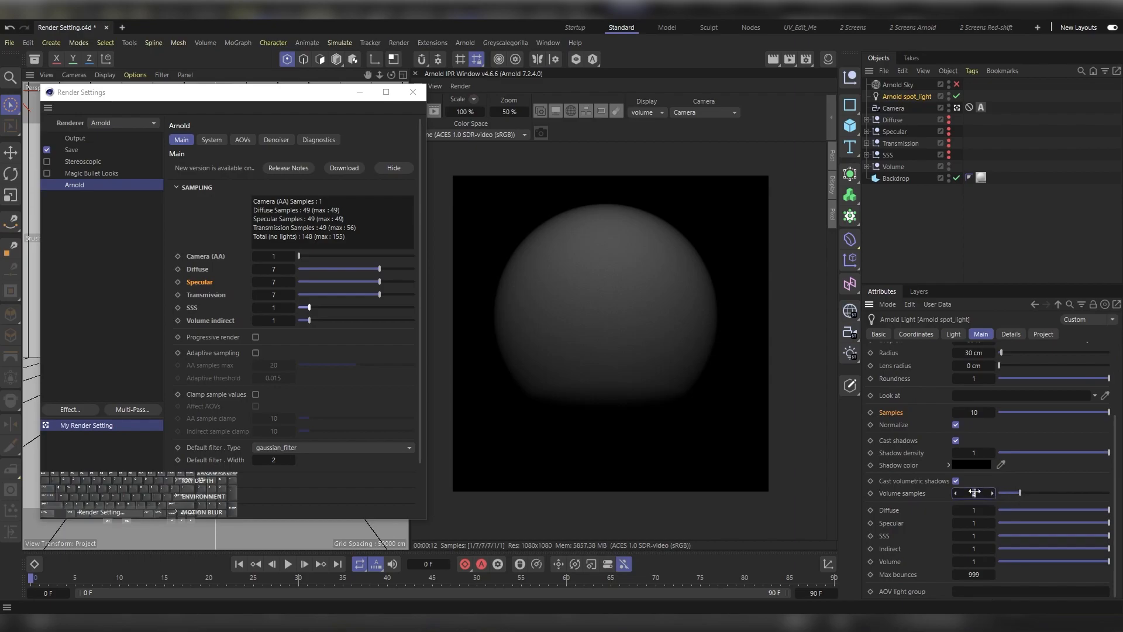
pyautogui.moveTo(974, 492); pyautogui.dragTo(975, 491)
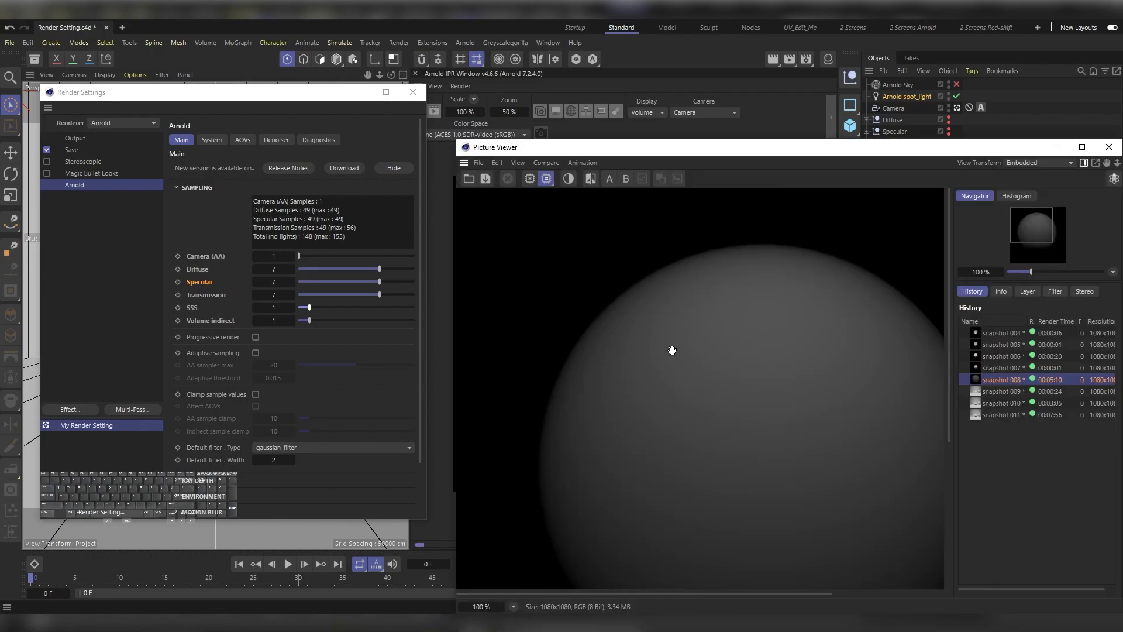
pyautogui.moveTo(819, 146); pyautogui.dragTo(505, 57)
pyautogui.scroll(-4, 450, 355)
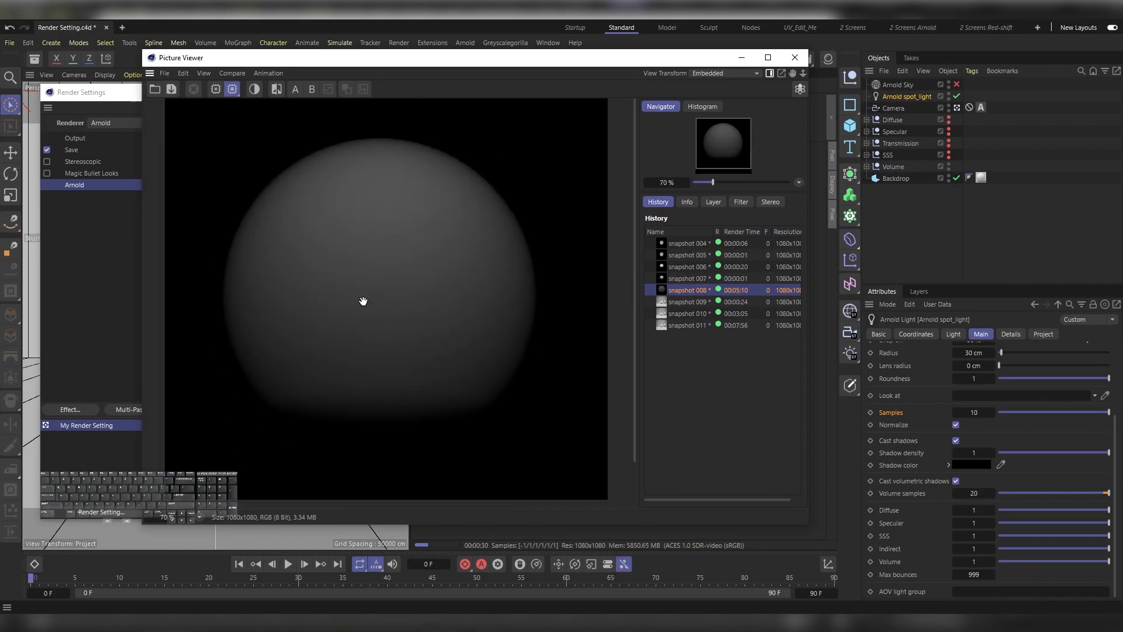
pyautogui.scroll(3, 351, 301)
pyautogui.moveTo(335, 300); pyautogui.dragTo(358, 312)
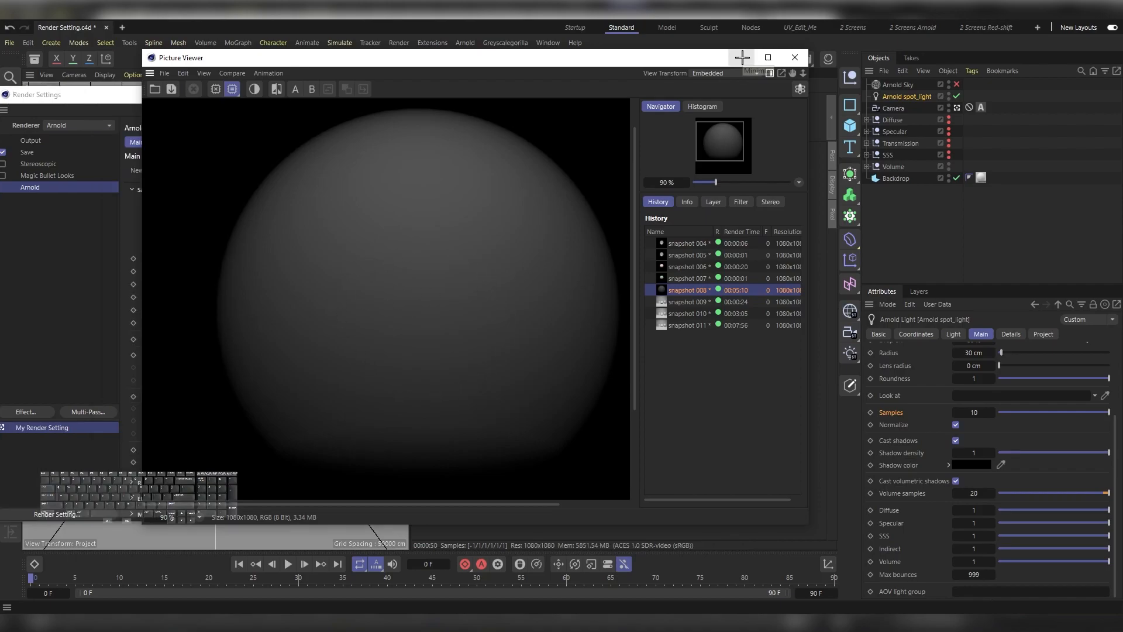
pyautogui.click(743, 57)
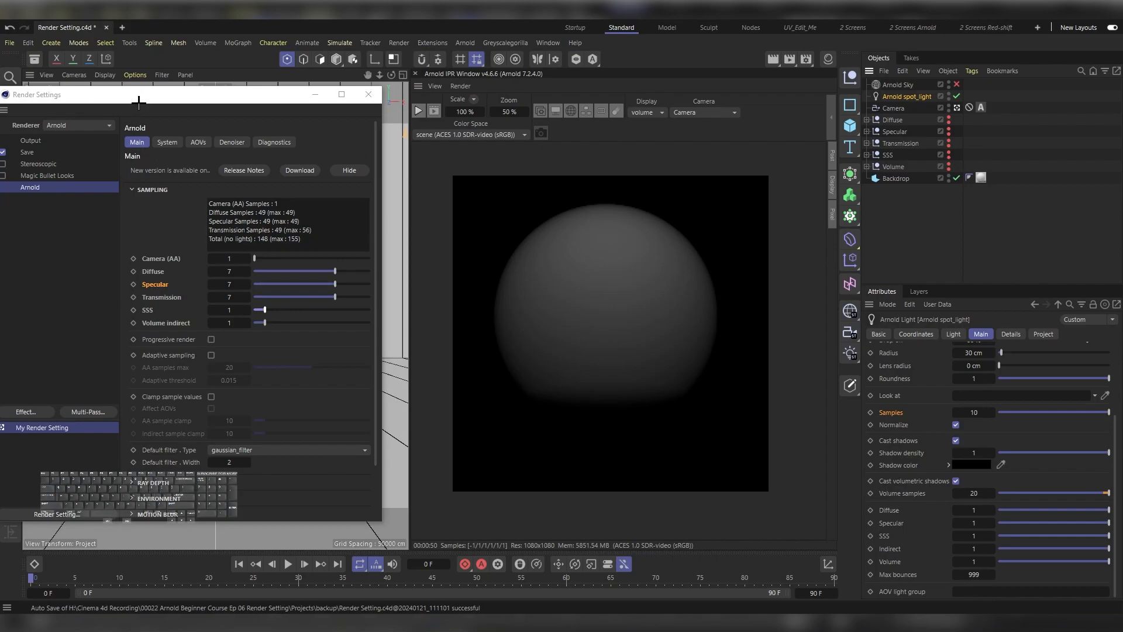
# Swap the visible Volume group for the Diffuse group and start an IPR render of the beauty pass.
pyautogui.moveTo(157, 102); pyautogui.dragTo(487, 90)
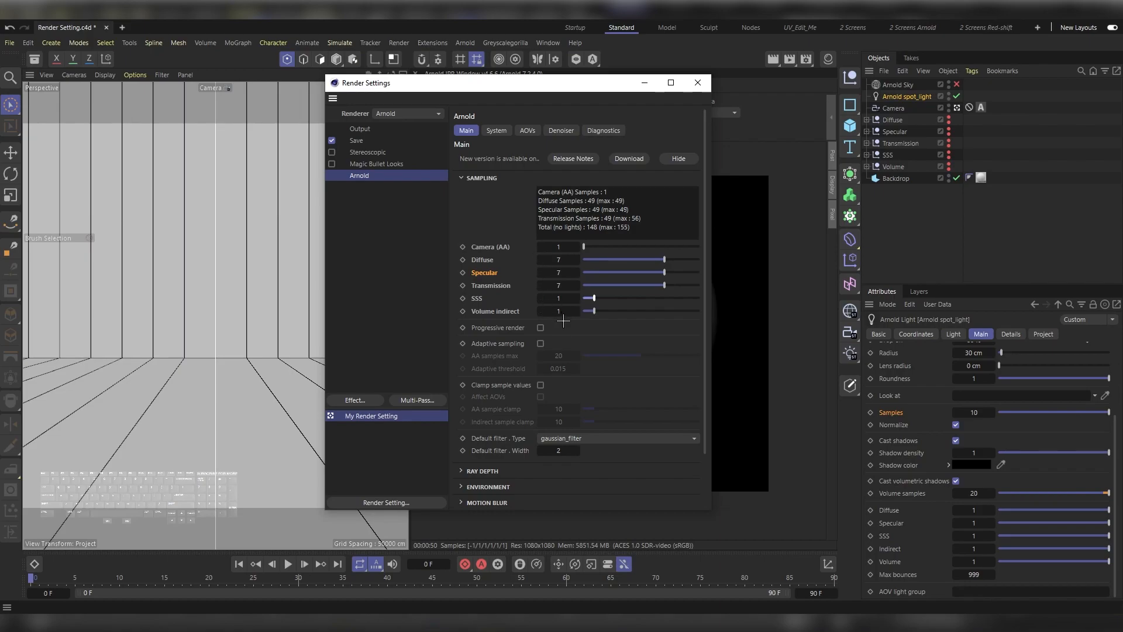
pyautogui.click(948, 118)
pyautogui.moveTo(541, 84); pyautogui.dragTo(228, 69)
pyautogui.click(641, 111)
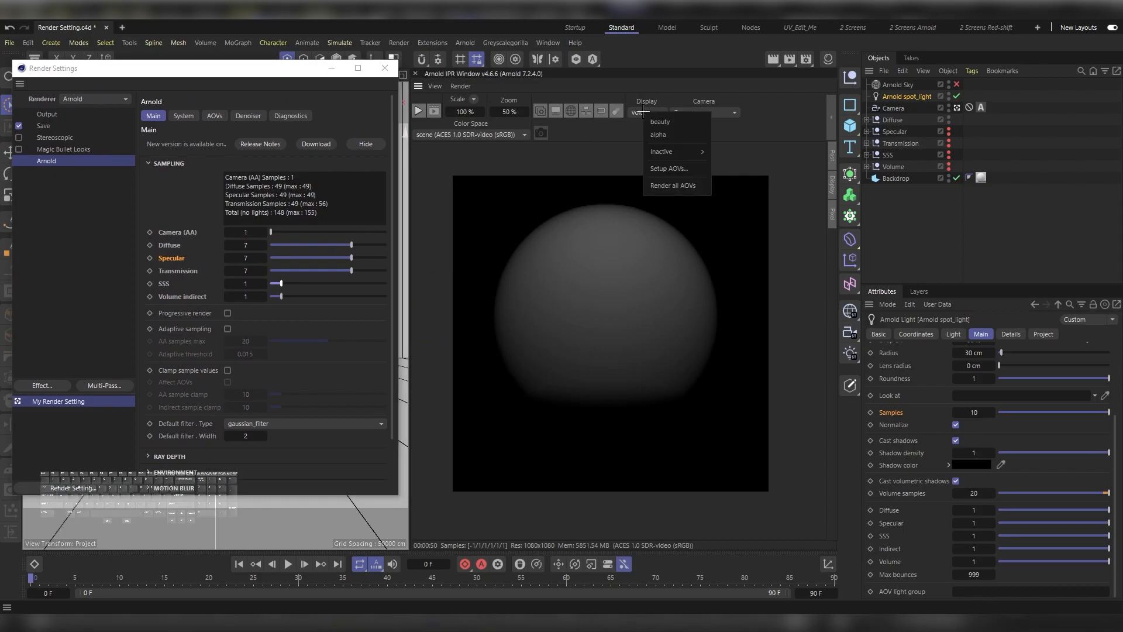
pyautogui.click(666, 122)
pyautogui.click(421, 111)
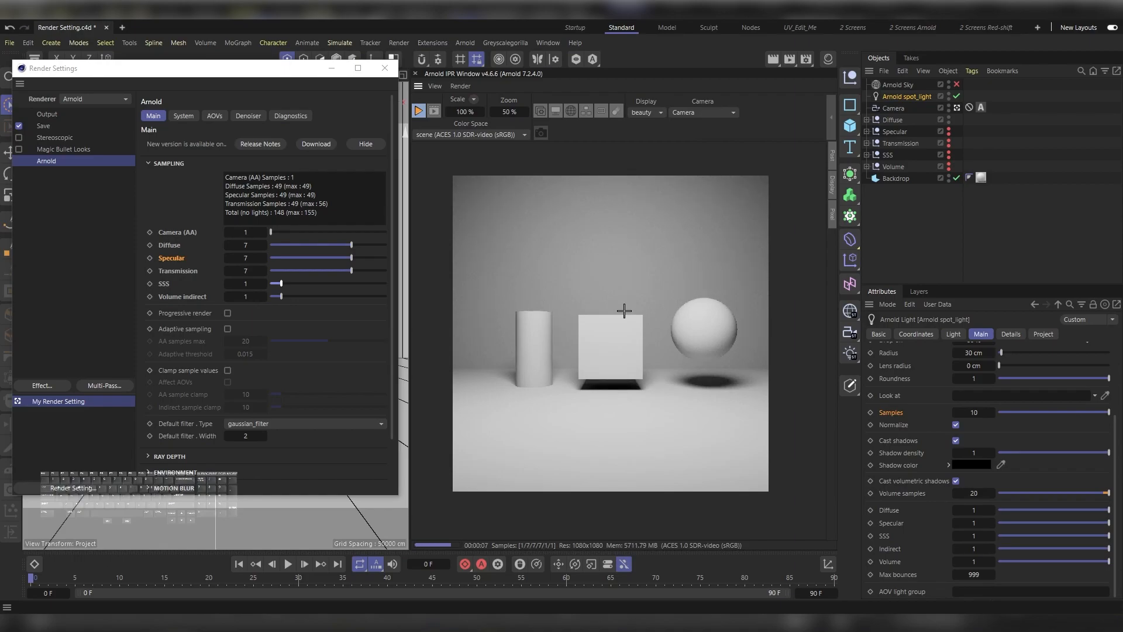
# Raise the Camera (AA) samples to 3 and on to 5, then inspect snapshot 009 in the Picture Viewer.
pyautogui.click(298, 232)
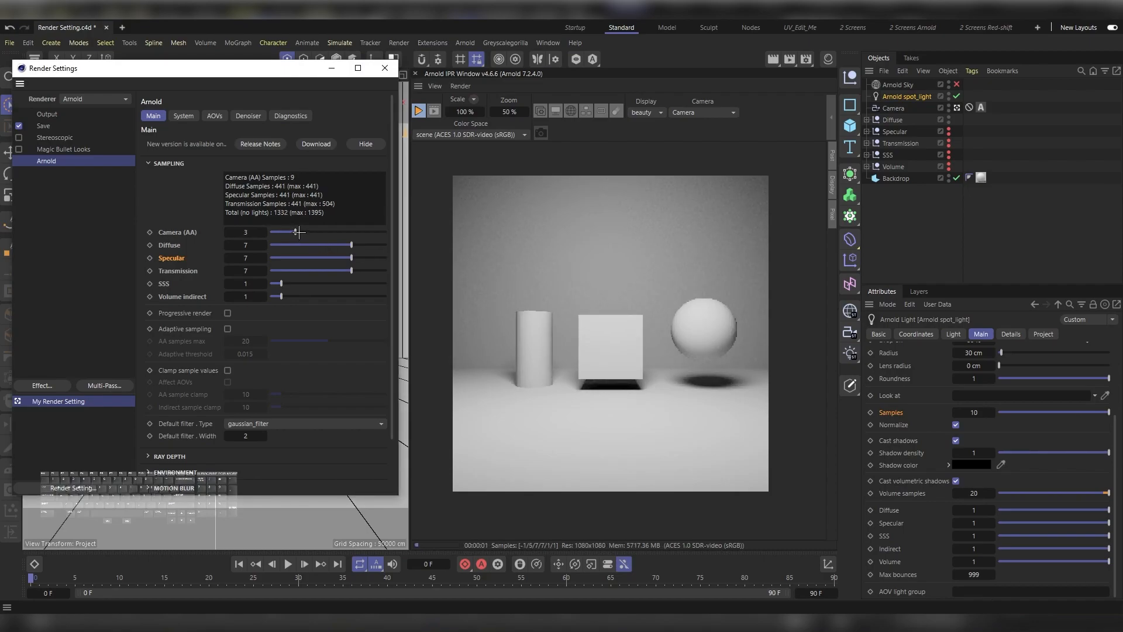
pyautogui.click(326, 233)
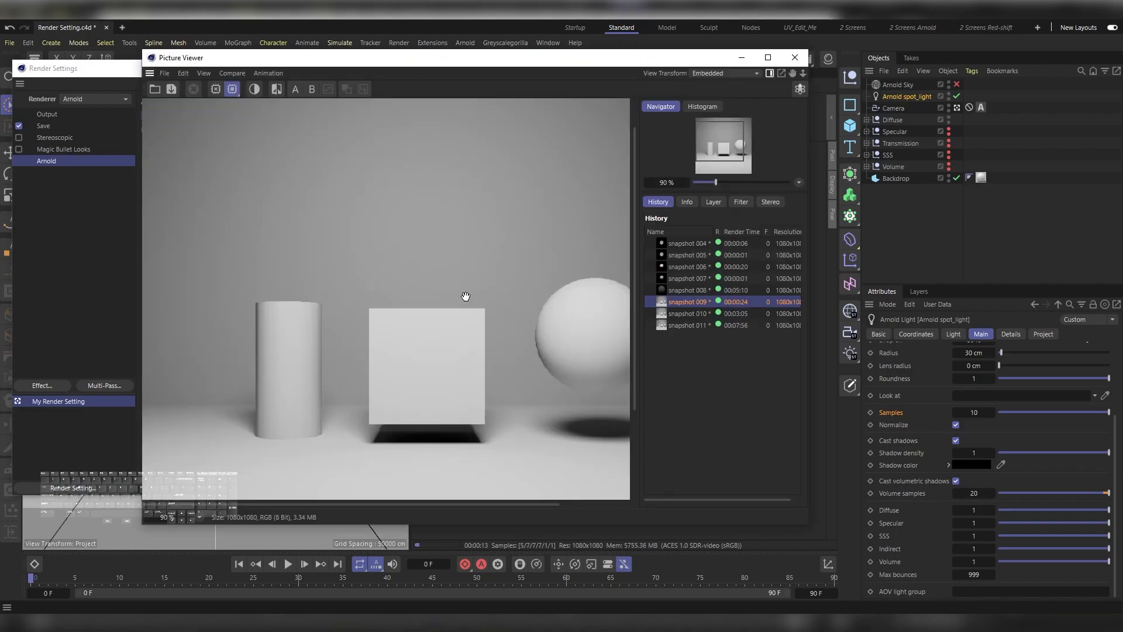
pyautogui.scroll(-2, 444, 304)
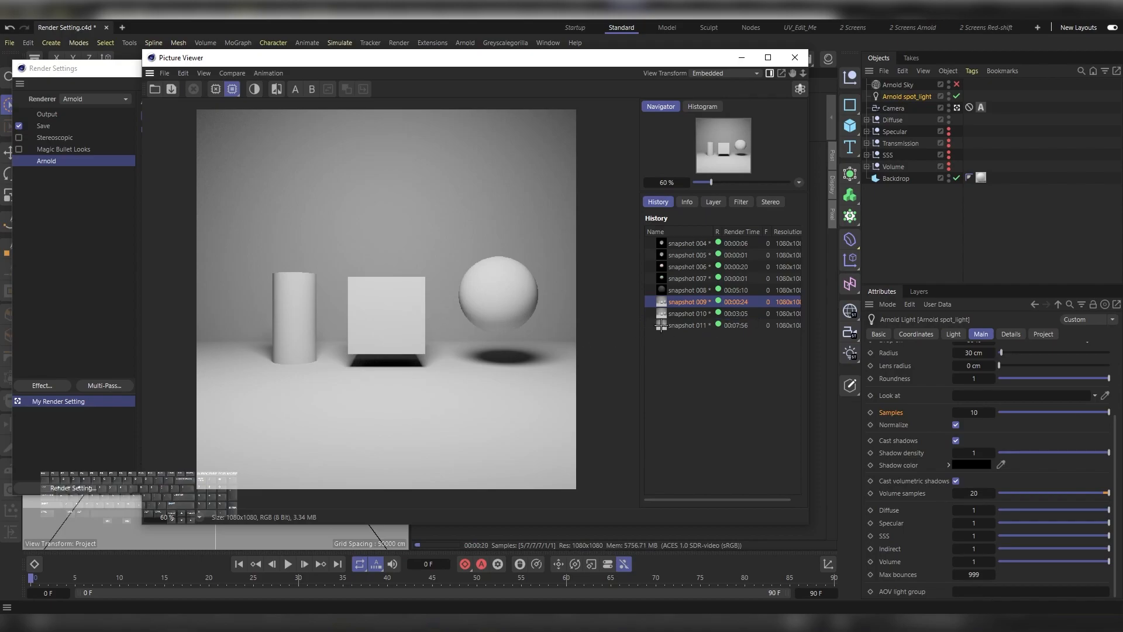
# Examine the noise and edges around the cube, sphere and cylinder in snapshot 009 at 225% zoom.
pyautogui.scroll(5, 389, 368)
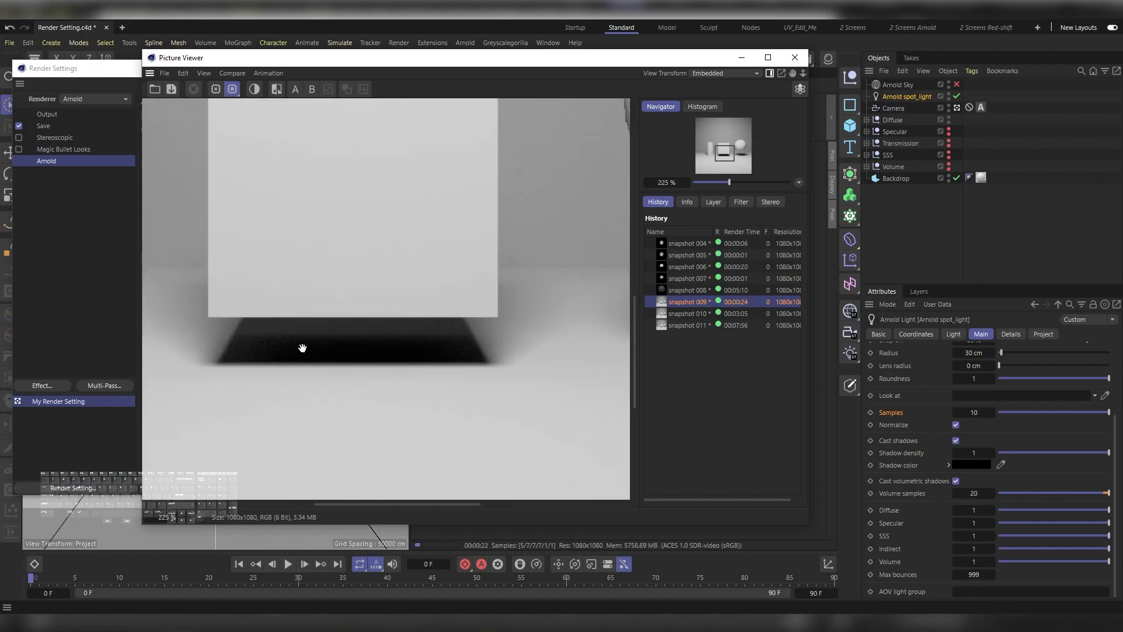
pyautogui.moveTo(514, 362); pyautogui.dragTo(423, 360)
pyautogui.moveTo(547, 238); pyautogui.dragTo(427, 369)
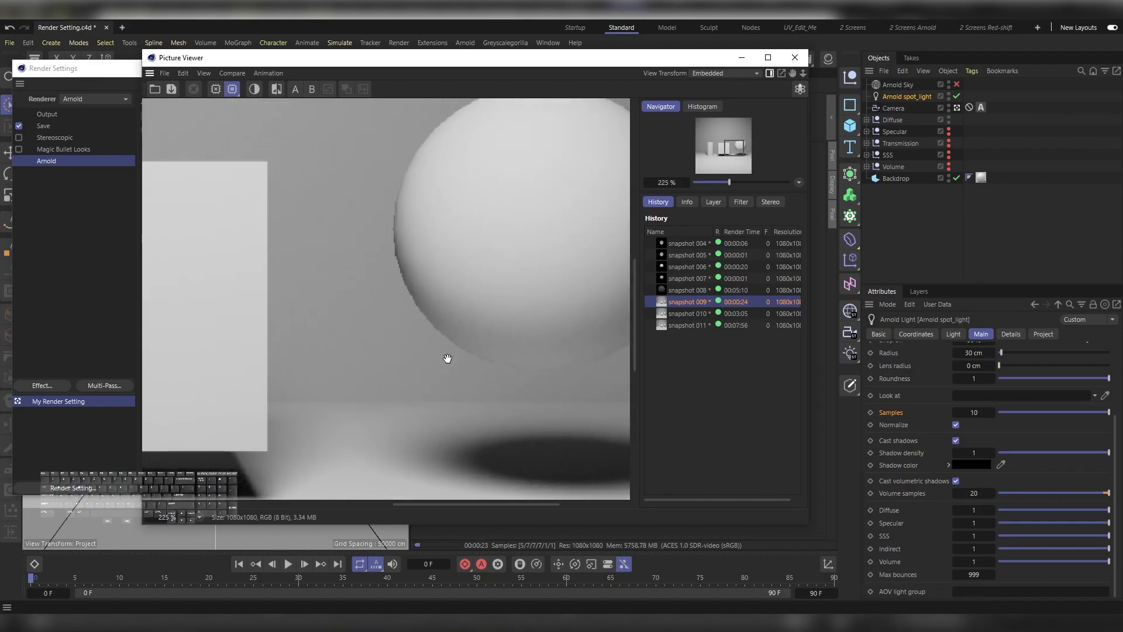
pyautogui.moveTo(535, 307); pyautogui.dragTo(318, 371)
pyautogui.moveTo(549, 410); pyautogui.dragTo(490, 434)
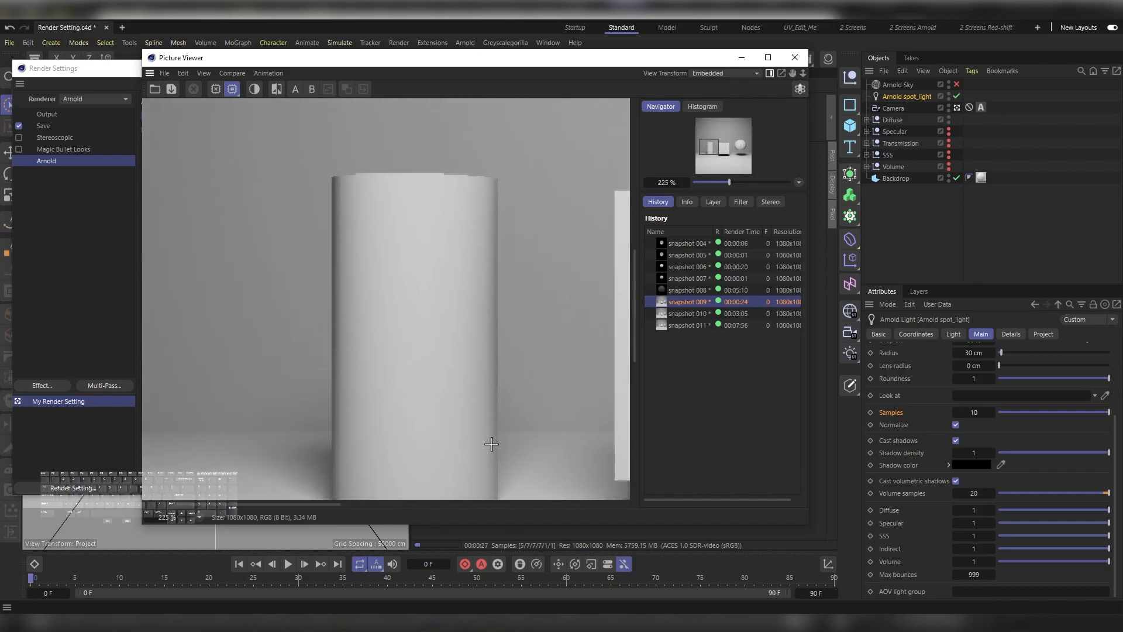
# Display snapshot 010 and examine the shading and shadows of the cylinder, cube and sphere.
pyautogui.click(700, 313)
pyautogui.moveTo(524, 443); pyautogui.dragTo(353, 311)
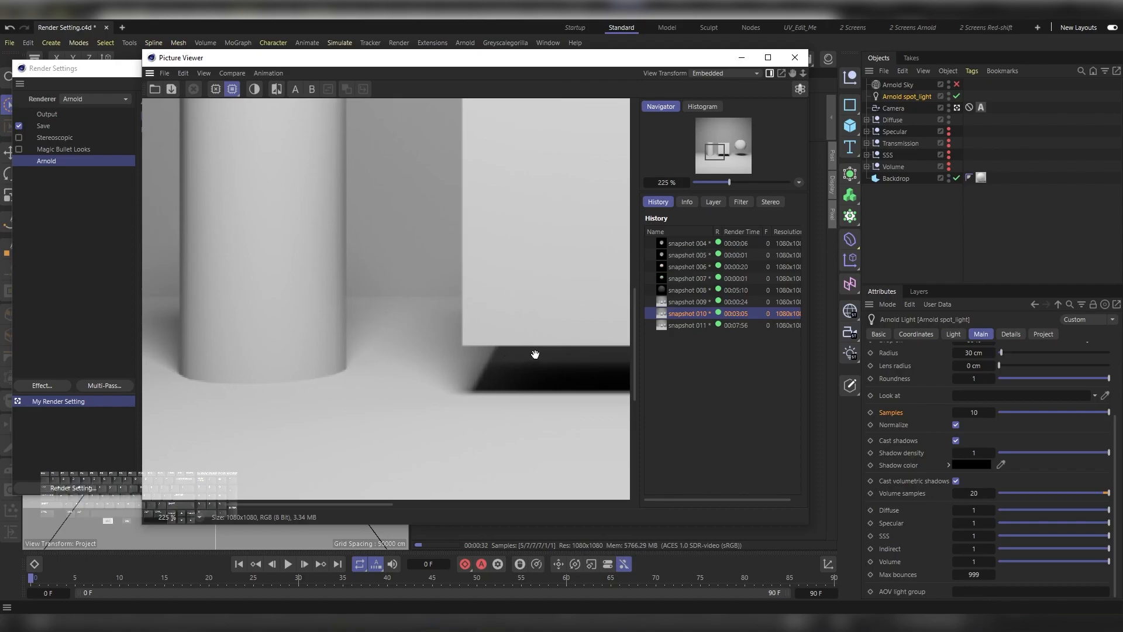
pyautogui.moveTo(536, 356); pyautogui.dragTo(311, 344)
pyautogui.scroll(-1, 433, 355)
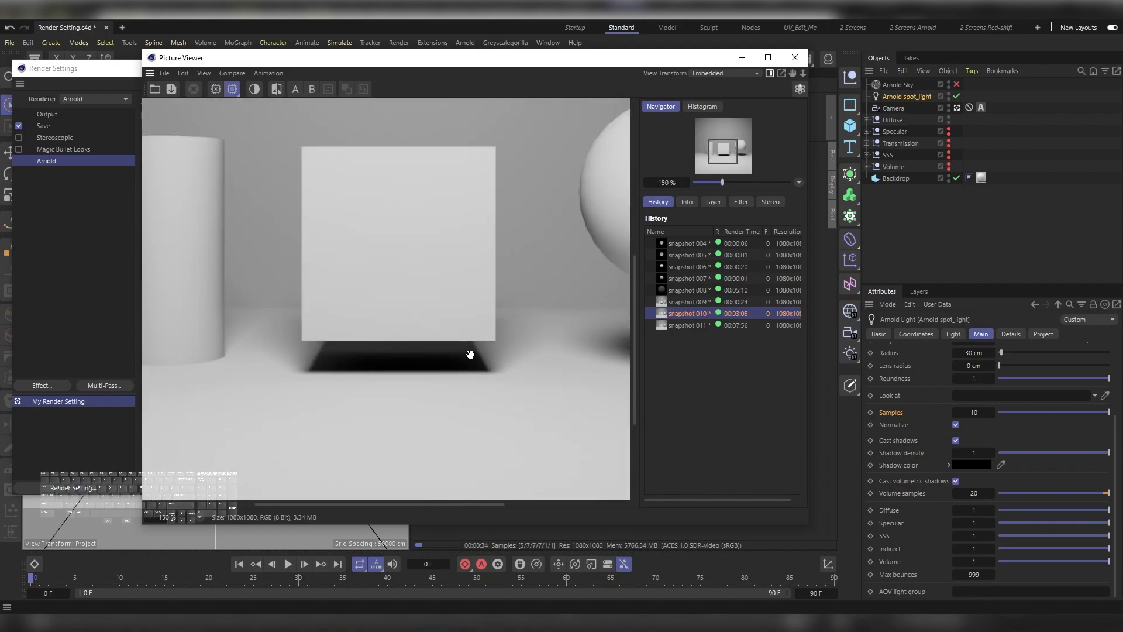
pyautogui.moveTo(489, 338); pyautogui.dragTo(335, 370)
pyautogui.moveTo(555, 377); pyautogui.dragTo(451, 381)
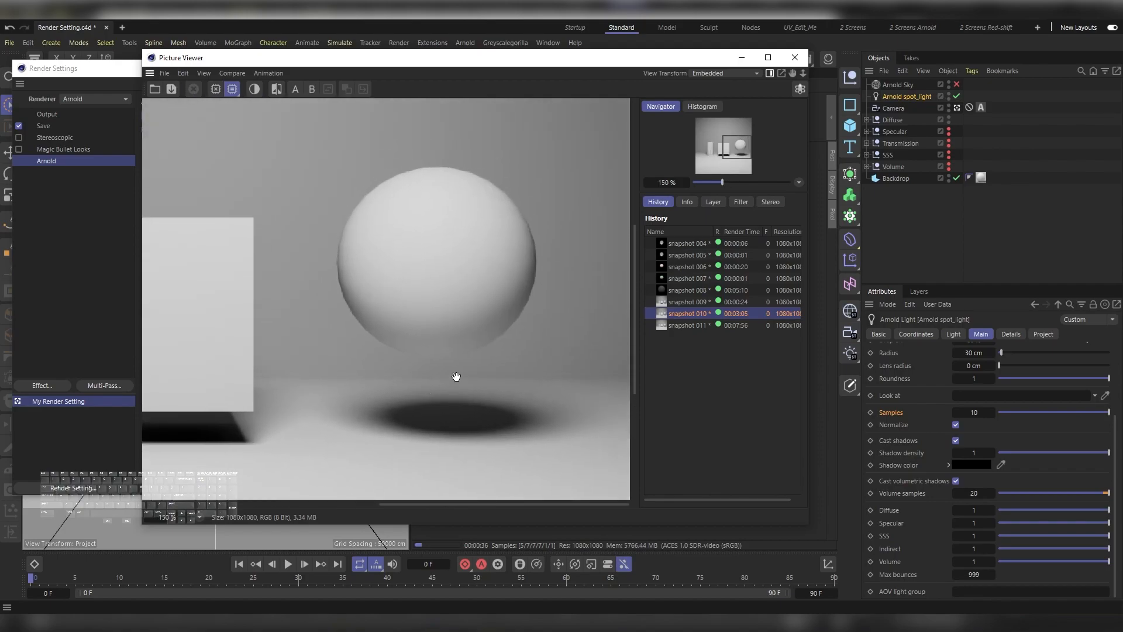
pyautogui.scroll(-2, 462, 363)
pyautogui.moveTo(497, 298); pyautogui.dragTo(489, 360)
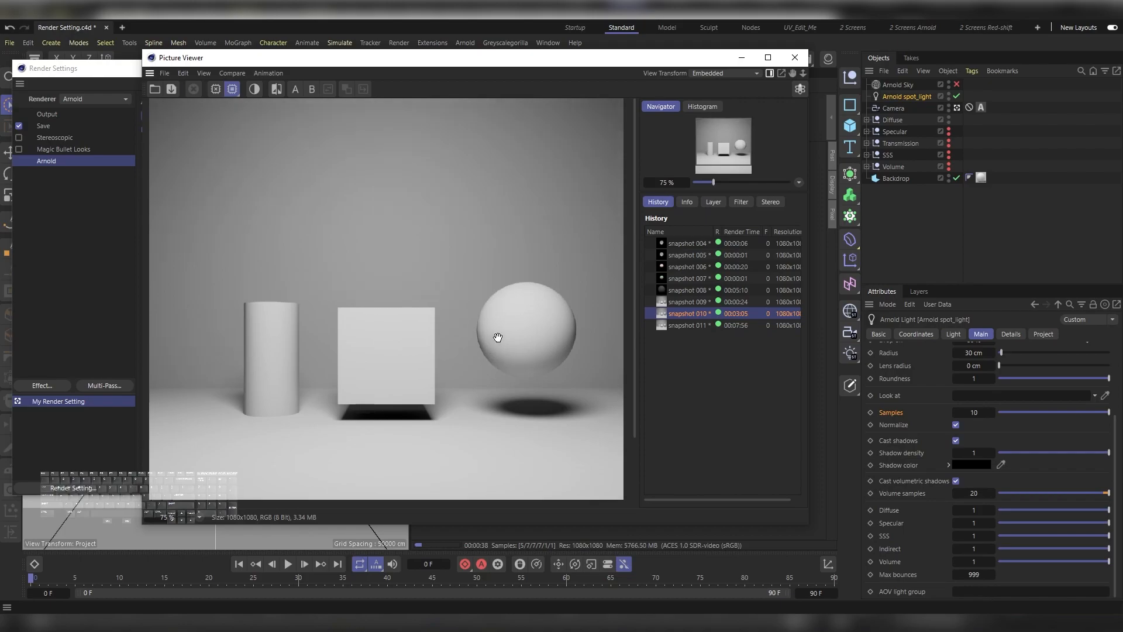
# Compare snapshot 011 with snapshot 010 around the sphere and its shadow at 150% zoom.
pyautogui.click(694, 326)
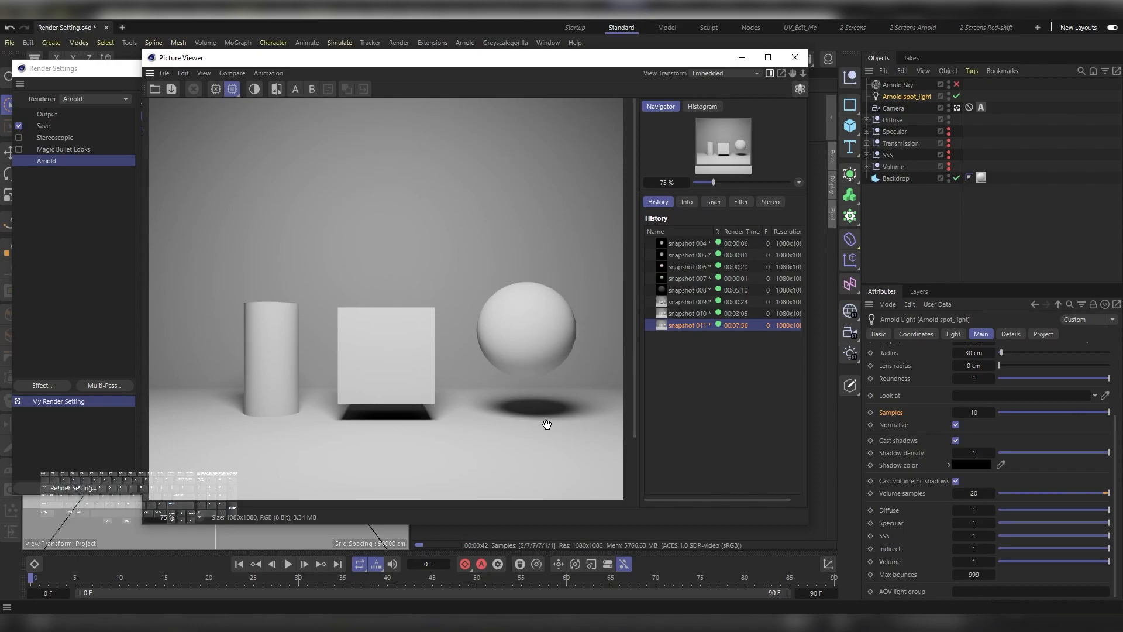
pyautogui.scroll(3, 560, 406)
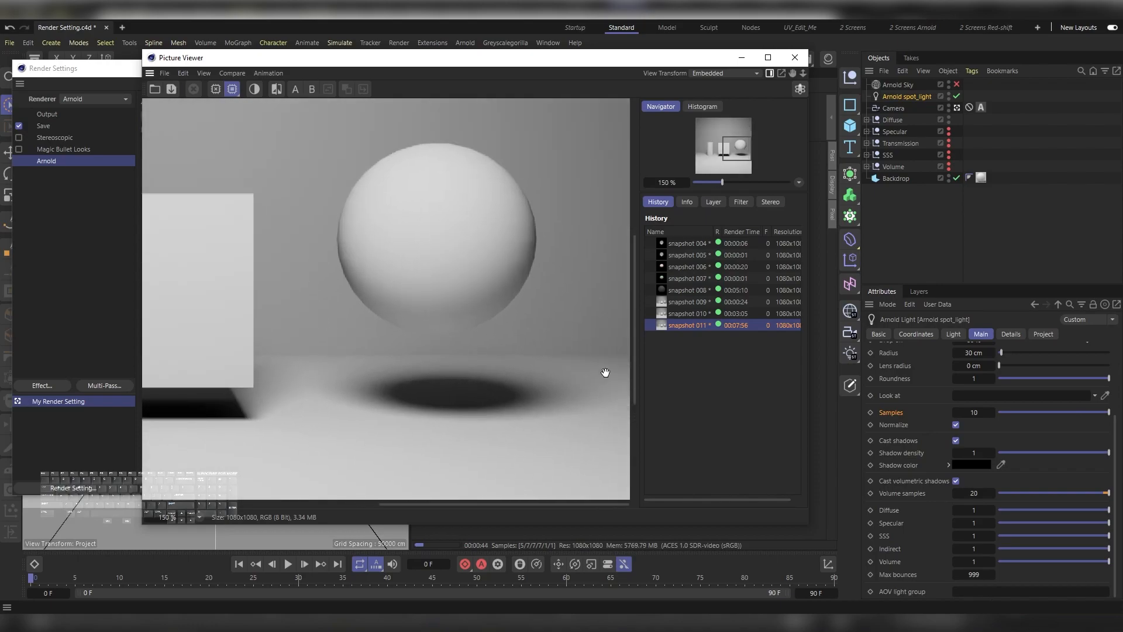
pyautogui.click(697, 314)
pyautogui.click(696, 325)
pyautogui.click(687, 314)
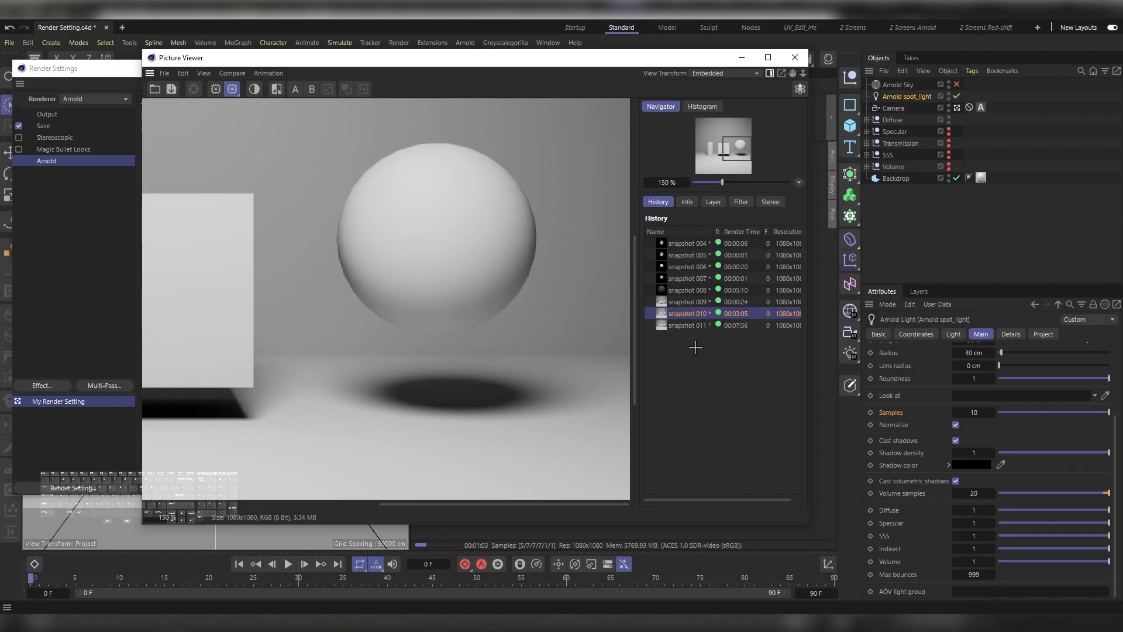